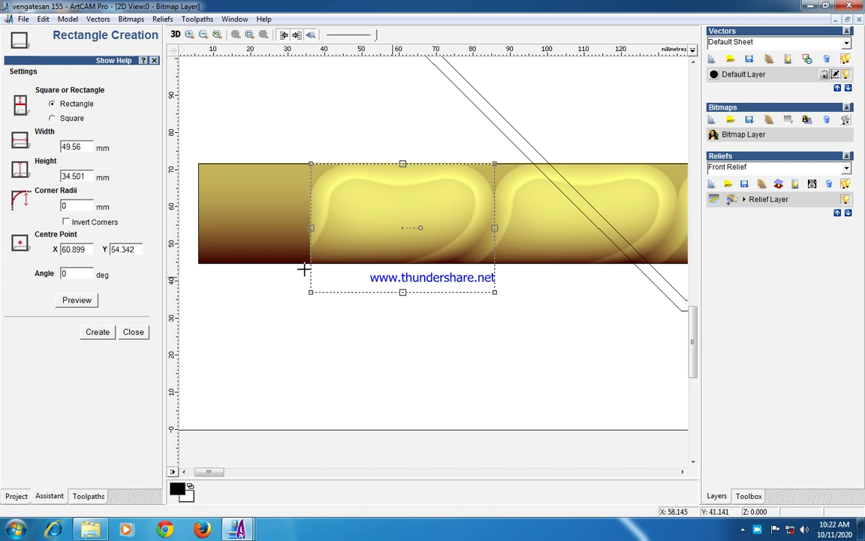
# Step: Create a 49.56 by 34.501 mm rectangle with square corners, centred at X 60.899, Y 54.342, around the first bean motif
pyautogui.click(98, 332)
pyautogui.click(133, 332)
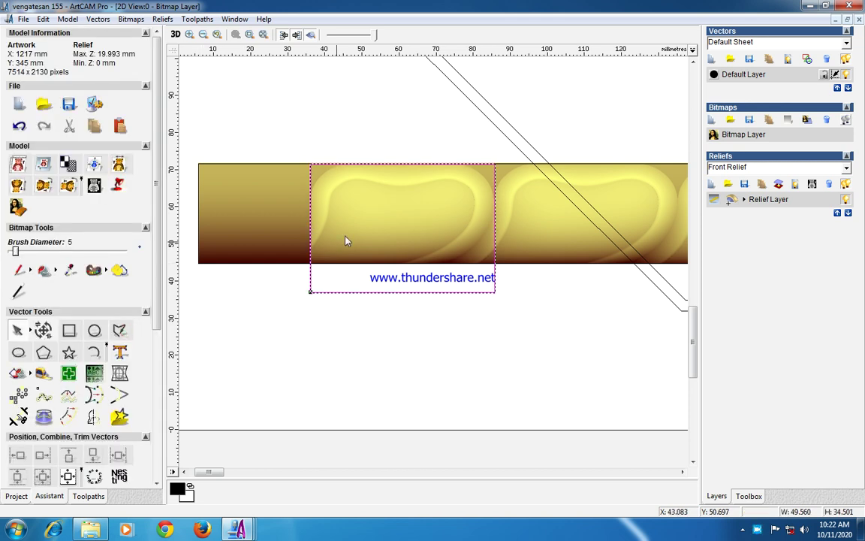
# Step: Nudge the rectangle's left corner nodes to align with the first bean's start, making the rectangle about 49.73 mm wide
pyautogui.scroll(1, 345, 240)
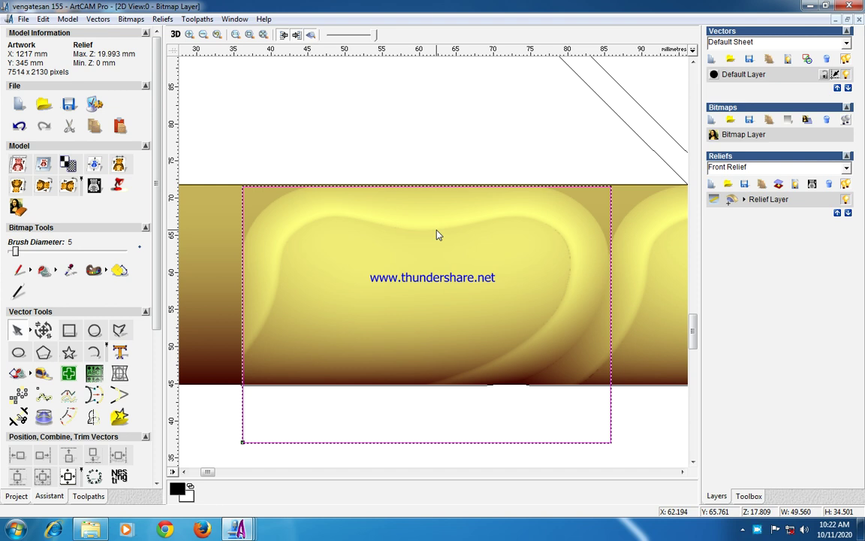
pyautogui.press('n')
pyautogui.moveTo(235, 160); pyautogui.dragTo(262, 463)
pyautogui.scroll(1, 262, 350)
pyautogui.press('Left')
pyautogui.press('Left')
pyautogui.press('Left')
pyautogui.press('Left')
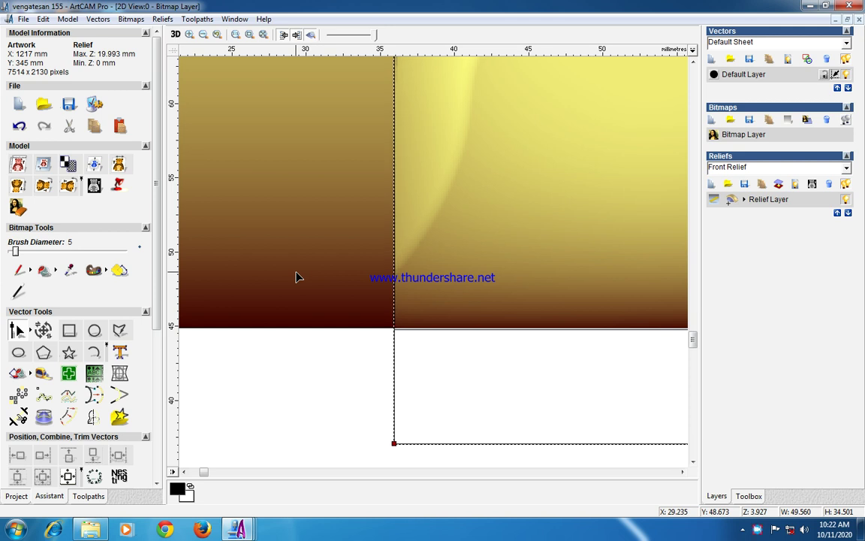
pyautogui.scroll(2, 362, 265)
pyautogui.scroll(-1, 528, 254)
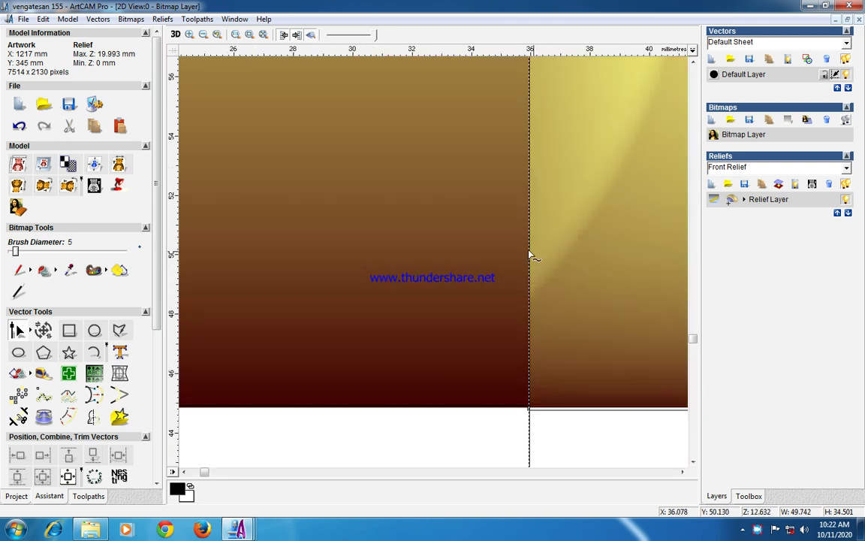
pyautogui.scroll(2, 529, 255)
pyautogui.press('Right')
pyautogui.press('Right')
pyautogui.press('Right')
pyautogui.scroll(-5, 454, 247)
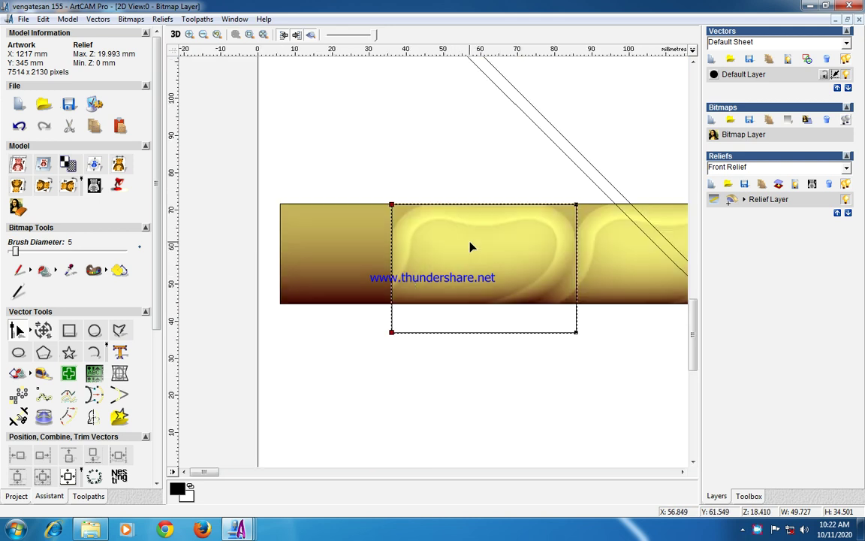
# Step: Raise the rectangle's top edge slightly above the relief strip's upper edge
pyautogui.scroll(3, 471, 247)
pyautogui.scroll(-3, 510, 245)
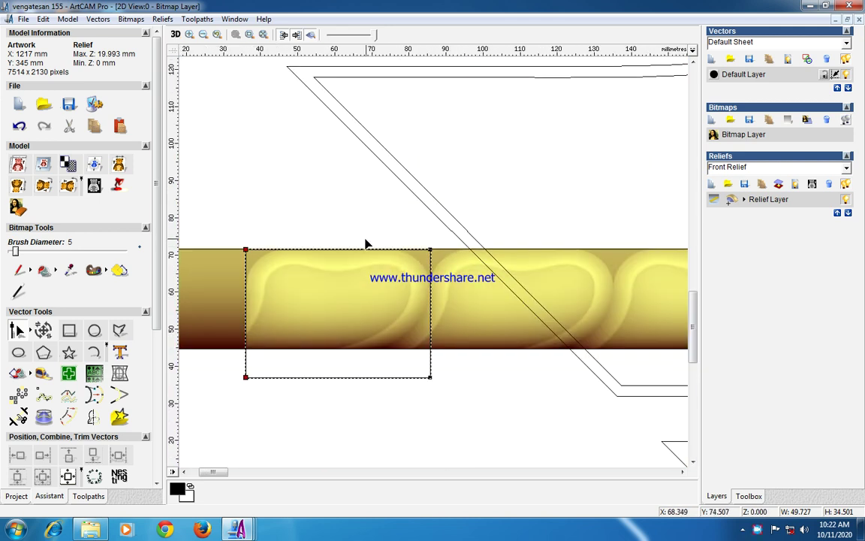
pyautogui.click(440, 295)
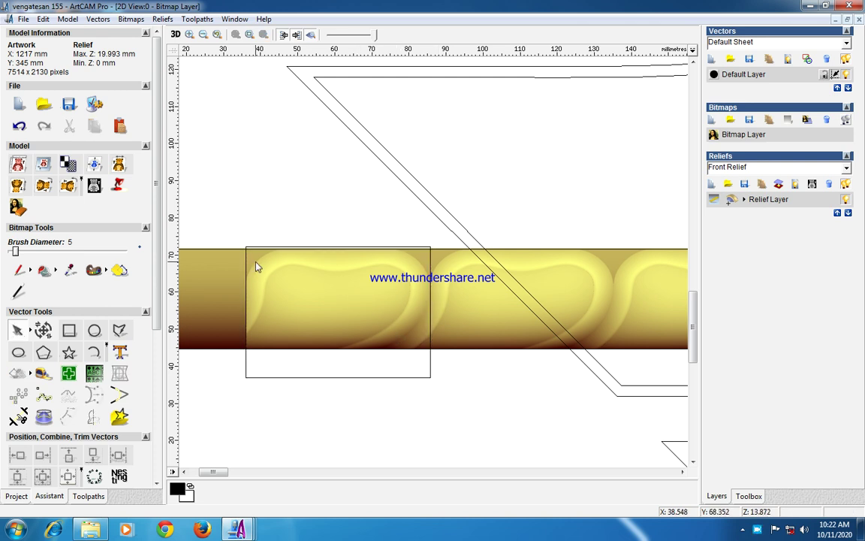
# Step: Ungroup all vectors in the long strip outline and clear the selection
pyautogui.rightClick(246, 230)
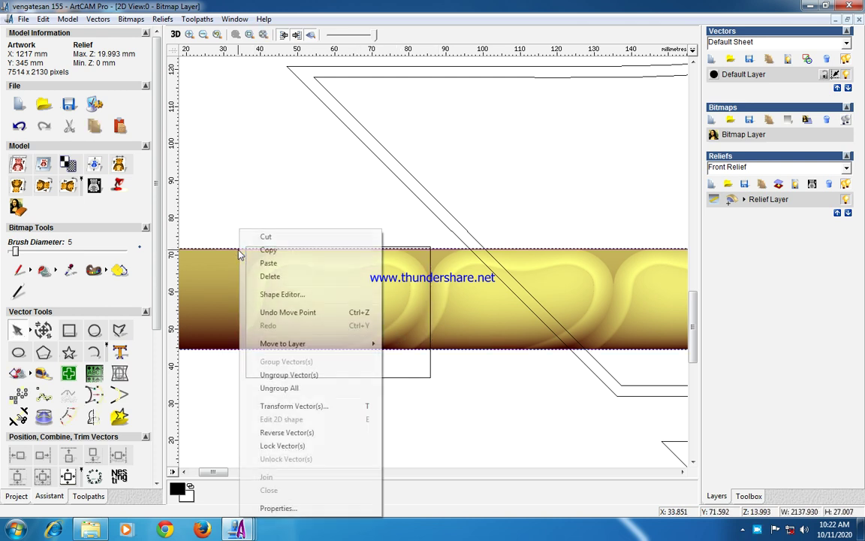
pyautogui.click(290, 389)
pyautogui.click(219, 386)
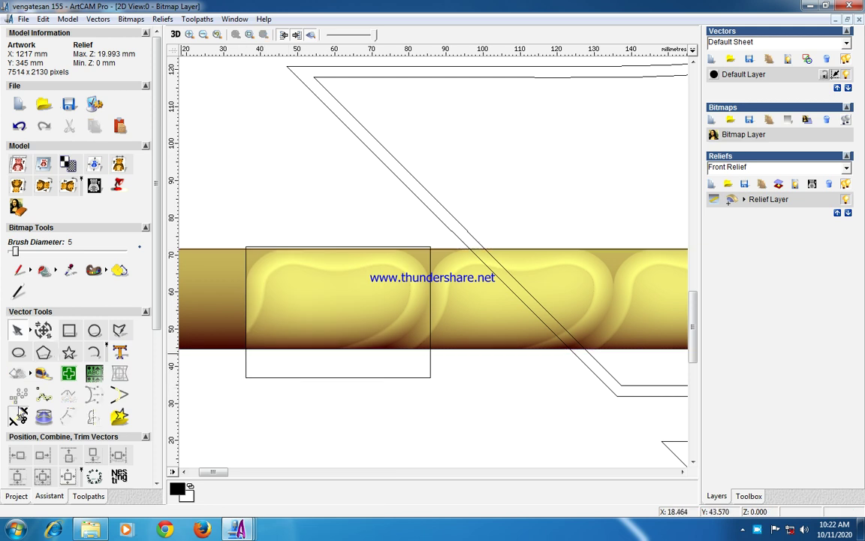
# Step: Trim the strip outline segments just outside both ends of the rectangle with the Trim Tool
pyautogui.click(19, 415)
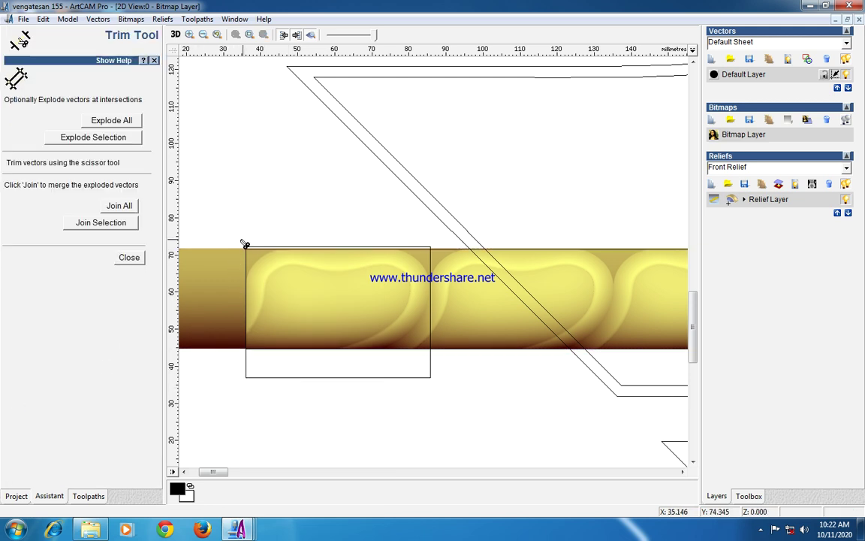
pyautogui.click(439, 249)
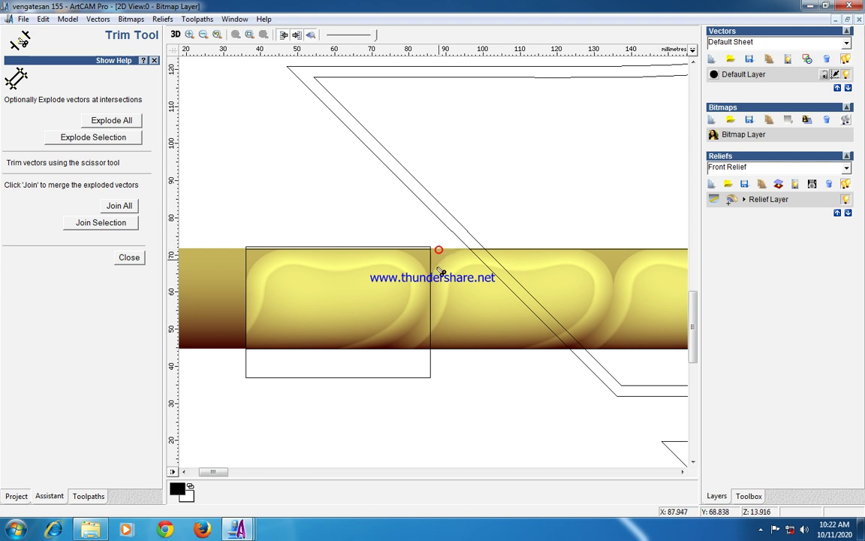
pyautogui.click(447, 349)
pyautogui.click(129, 257)
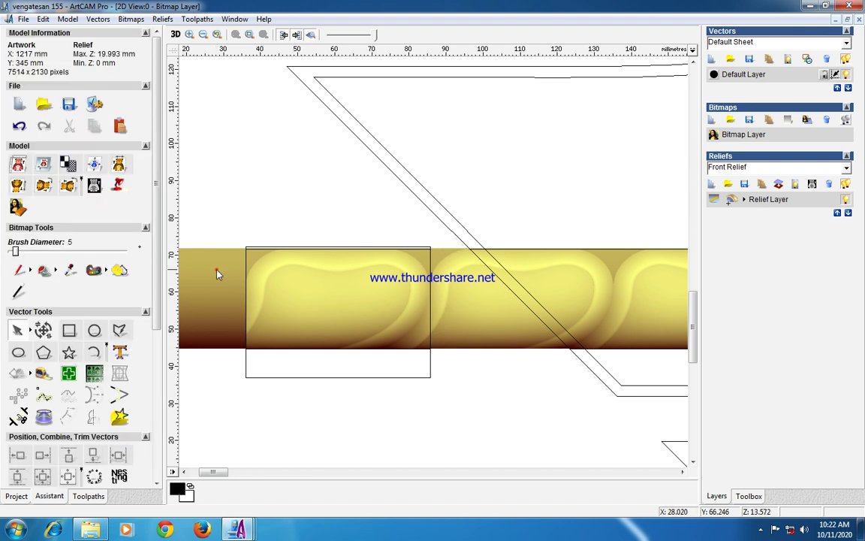
# Step: Join the two strip lines left inside the rectangle into a closed outline around the first bean and group it
pyautogui.moveTo(233, 227); pyautogui.dragTo(456, 368)
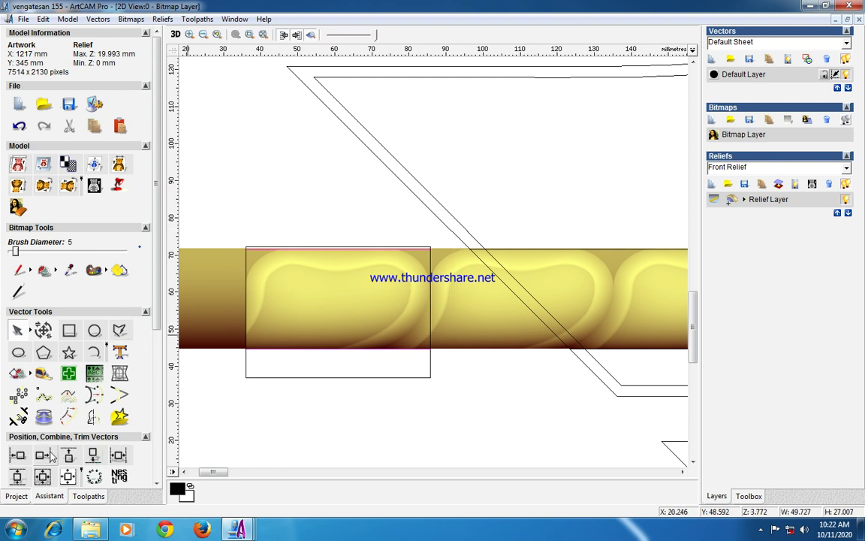
pyautogui.scroll(-3, 134, 407)
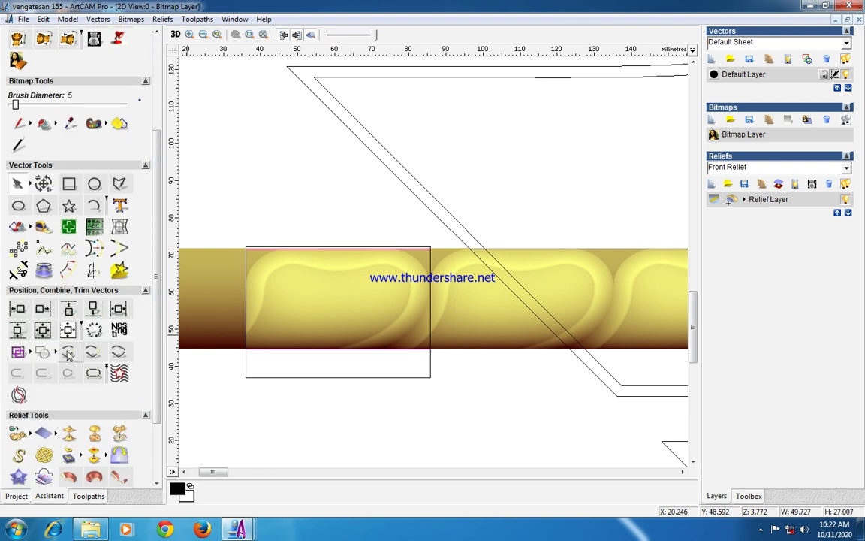
pyautogui.click(263, 356)
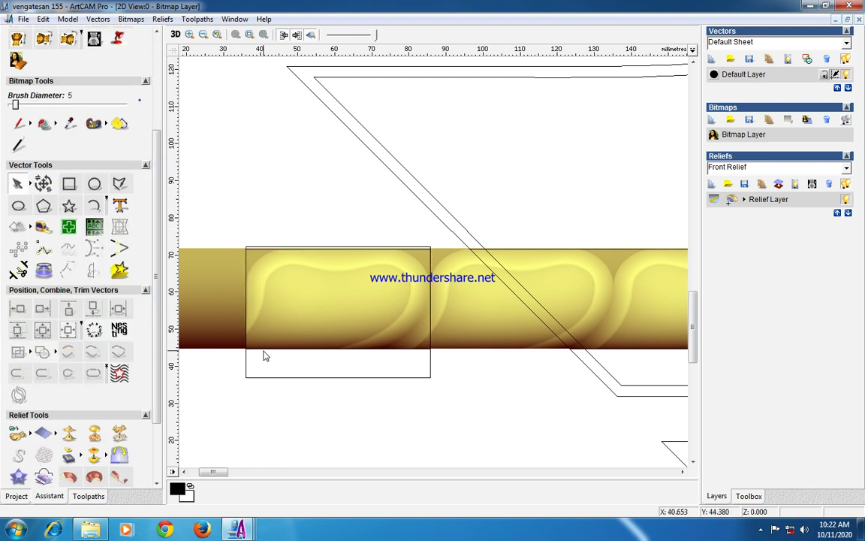
pyautogui.click(268, 349)
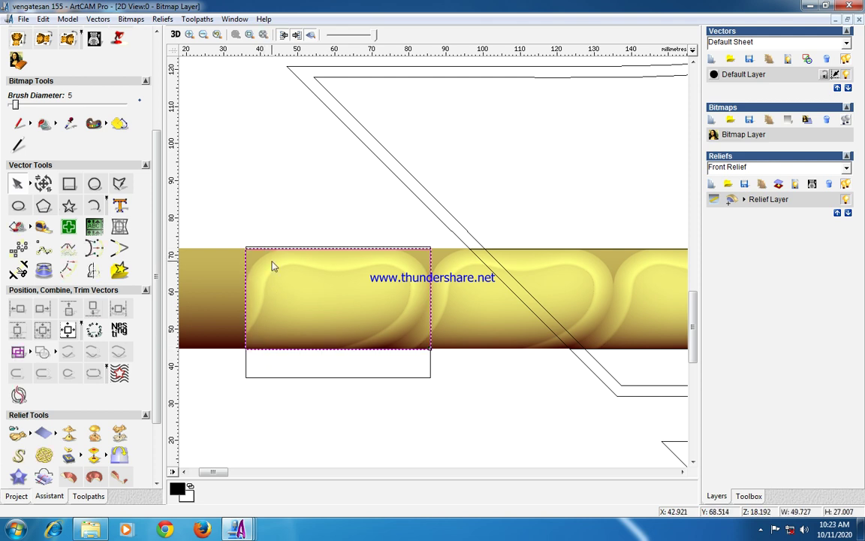
pyautogui.click(13, 354)
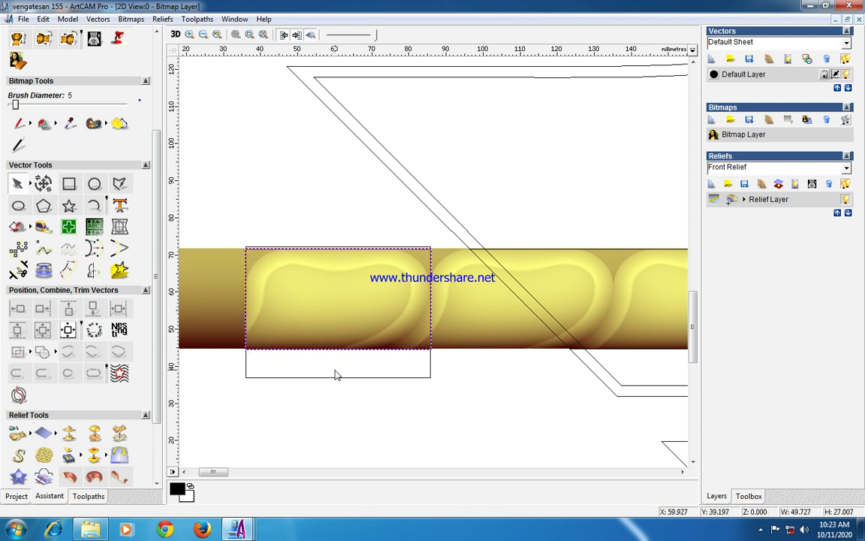
# Step: Start a Relief Envelope Distortion on the bean section inside the grouped closed outline
pyautogui.click(374, 300)
pyautogui.scroll(-1, 384, 277)
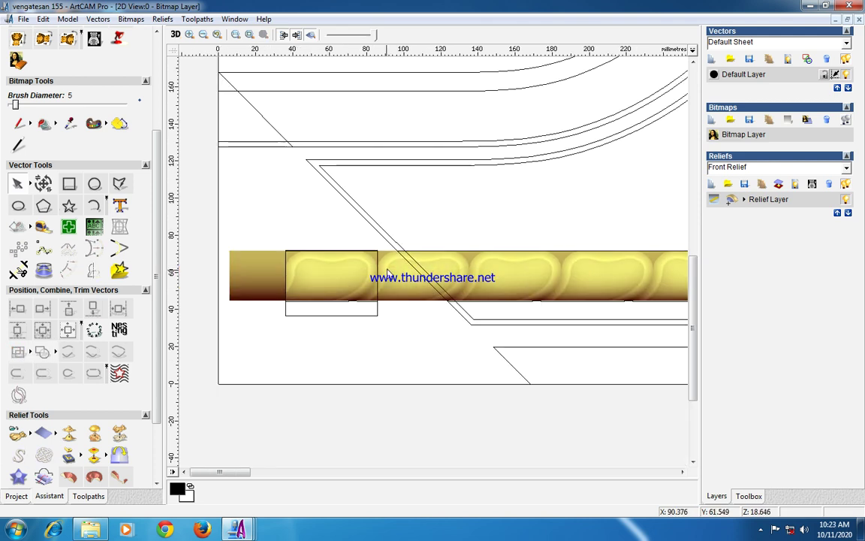
pyautogui.click(292, 90)
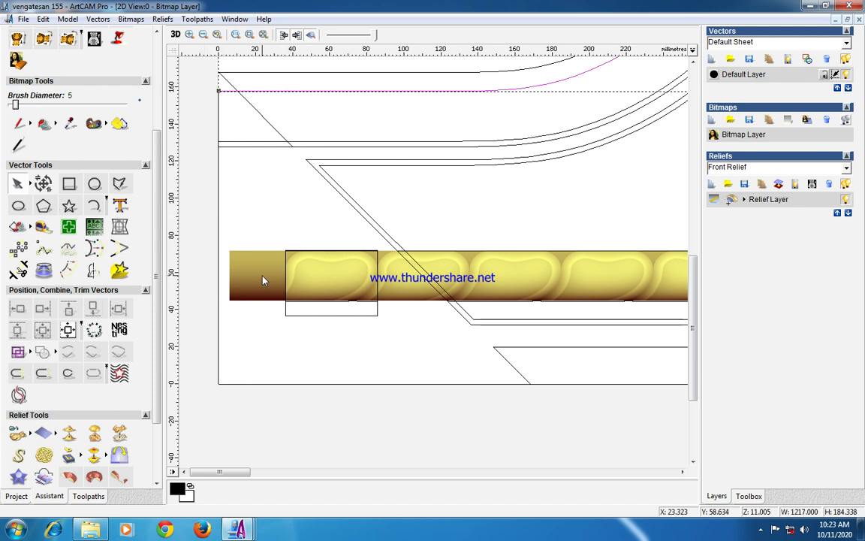
pyautogui.moveTo(157, 292); pyautogui.dragTo(158, 350)
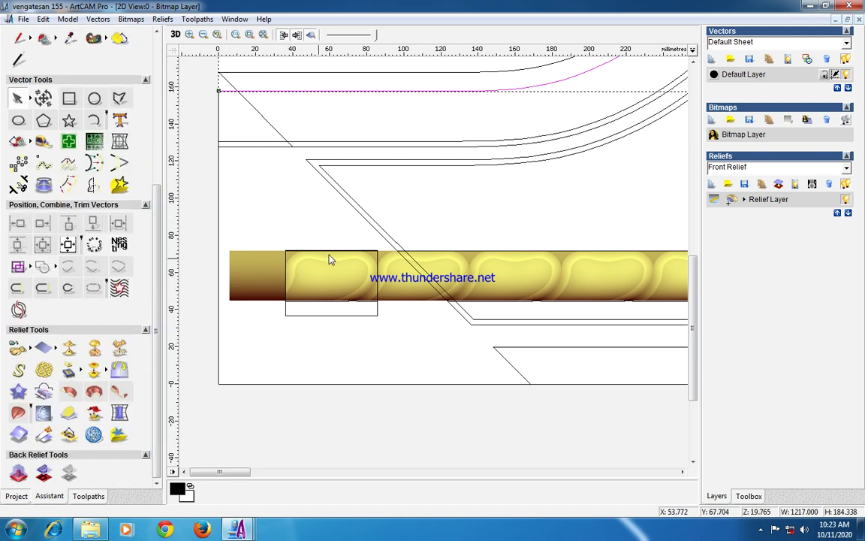
pyautogui.click(317, 301)
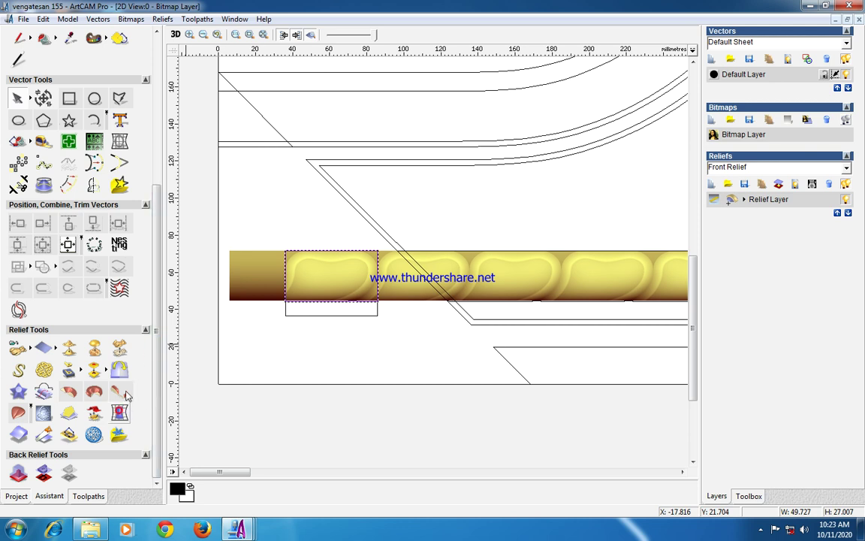
# Step: Use the second arched curve from the outside as the existing single wrap curve and choose Many - Specify number of copies
pyautogui.click(362, 92)
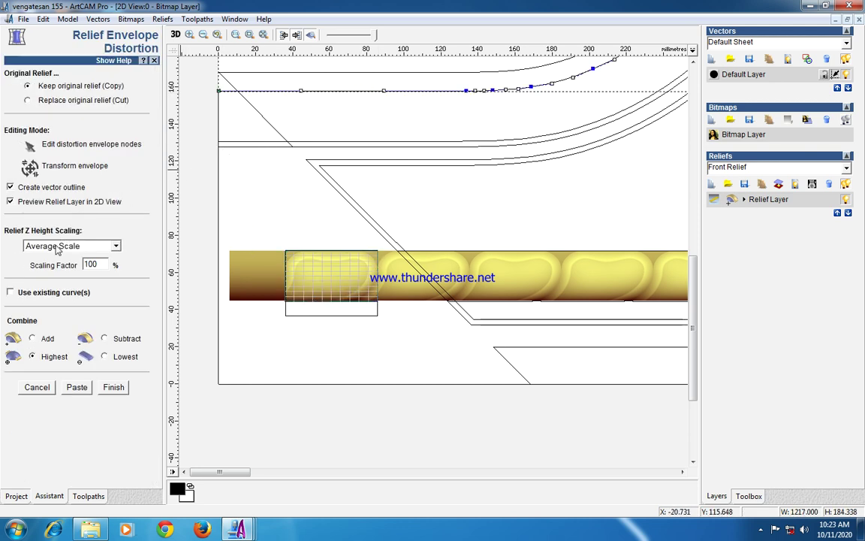
pyautogui.click(10, 292)
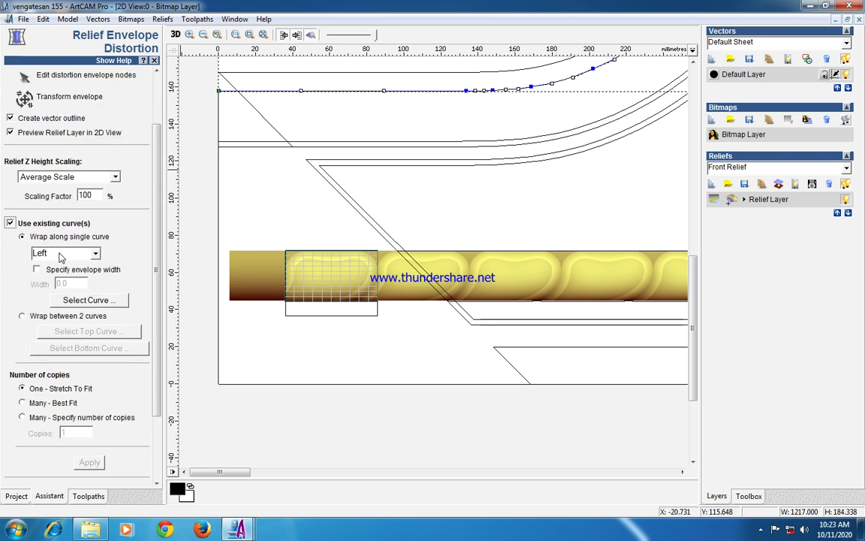
pyautogui.click(77, 303)
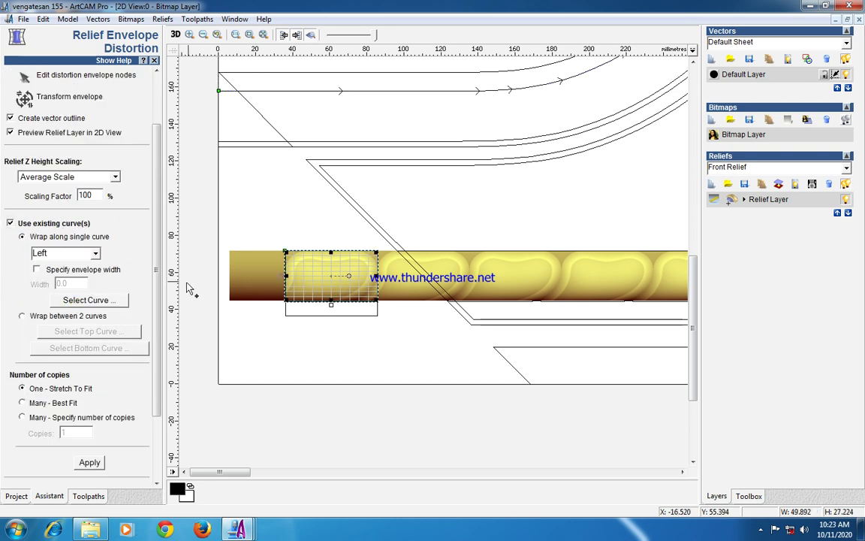
pyautogui.moveTo(154, 271); pyautogui.dragTo(132, 362)
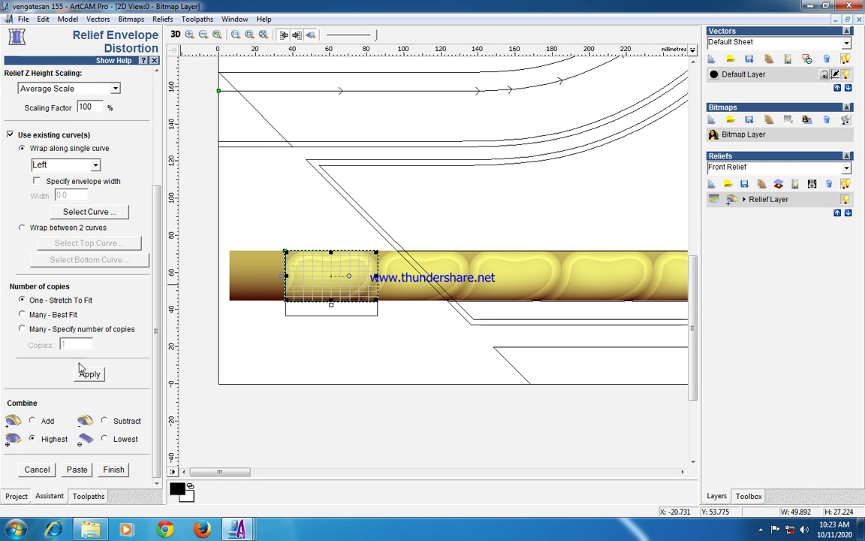
pyautogui.click(23, 329)
pyautogui.moveTo(80, 341); pyautogui.dragTo(43, 347)
# Step: Split the chosen arched curve just right of the vertical centre line, at about X 622 mm
pyautogui.moveTo(157, 223); pyautogui.dragTo(156, 329)
pyautogui.click(406, 209)
pyautogui.scroll(-3, 406, 210)
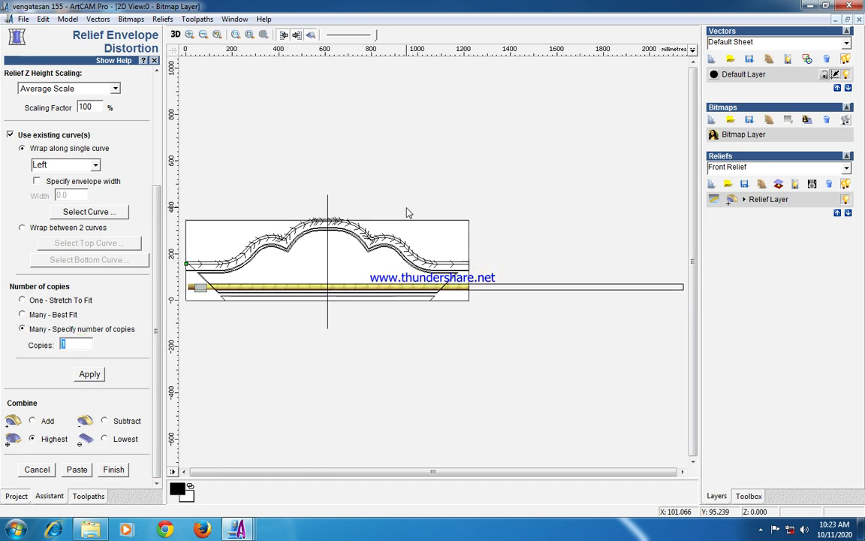
pyautogui.scroll(1, 328, 269)
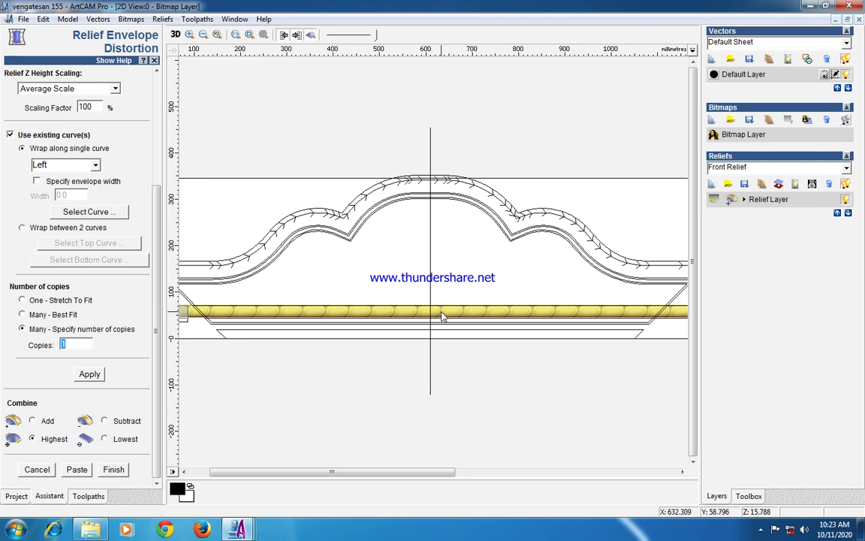
pyautogui.click(400, 231)
pyautogui.scroll(2, 416, 214)
pyautogui.scroll(3, 622, 213)
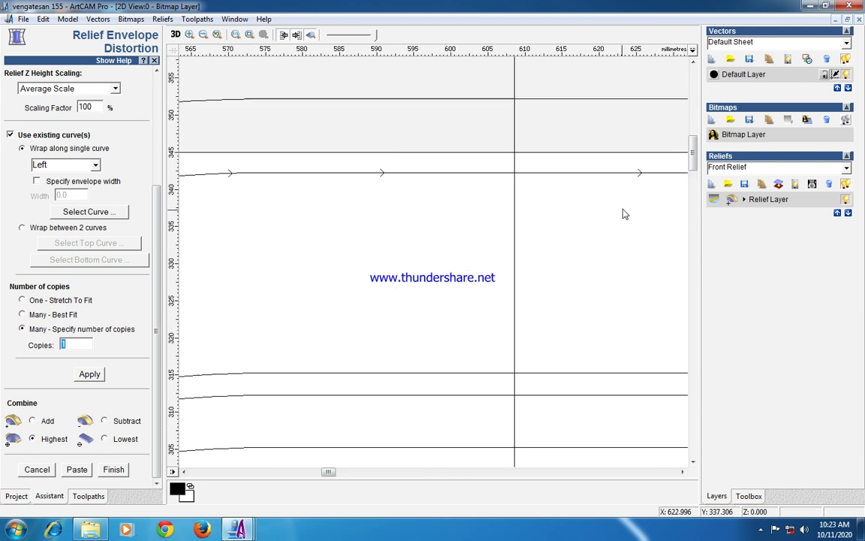
pyautogui.click(532, 173)
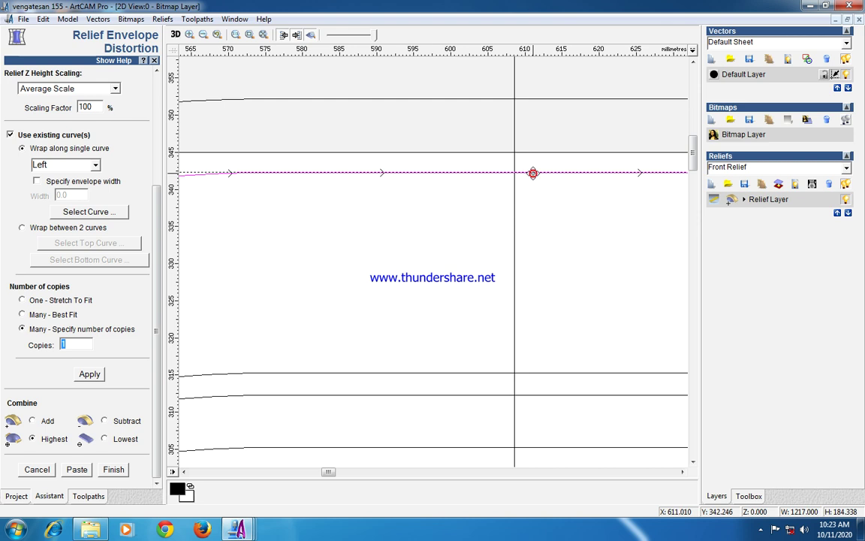
pyautogui.click(617, 178)
pyautogui.click(616, 175)
# Step: Try to wrap one copy of the bean relief along the left part of the split curve
pyautogui.scroll(-2, 504, 210)
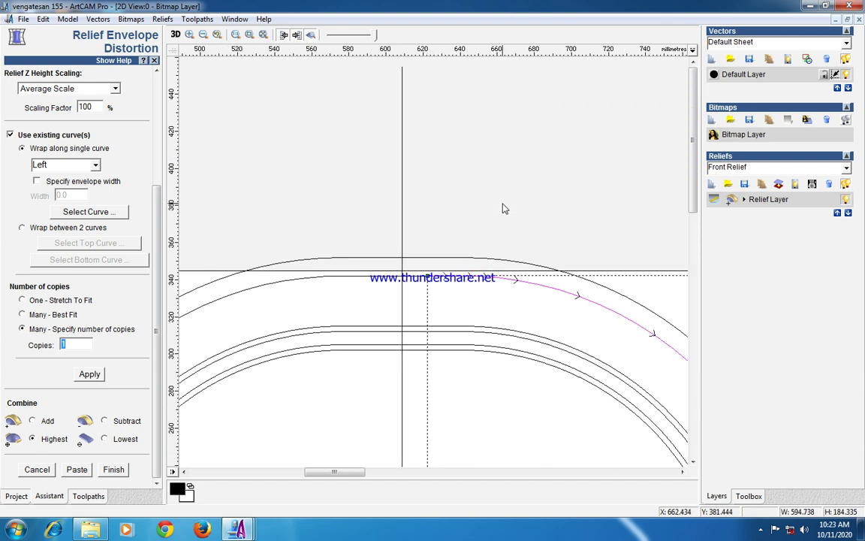
pyautogui.click(332, 277)
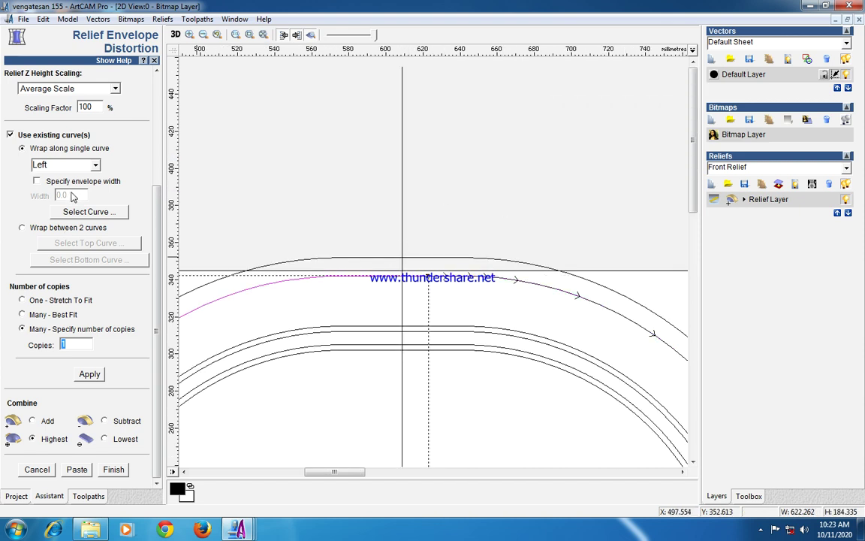
pyautogui.click(81, 213)
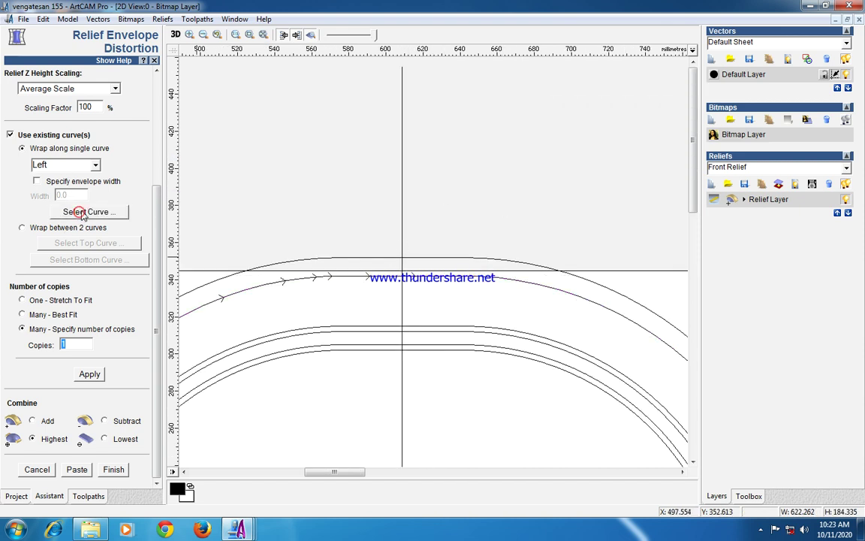
pyautogui.click(89, 374)
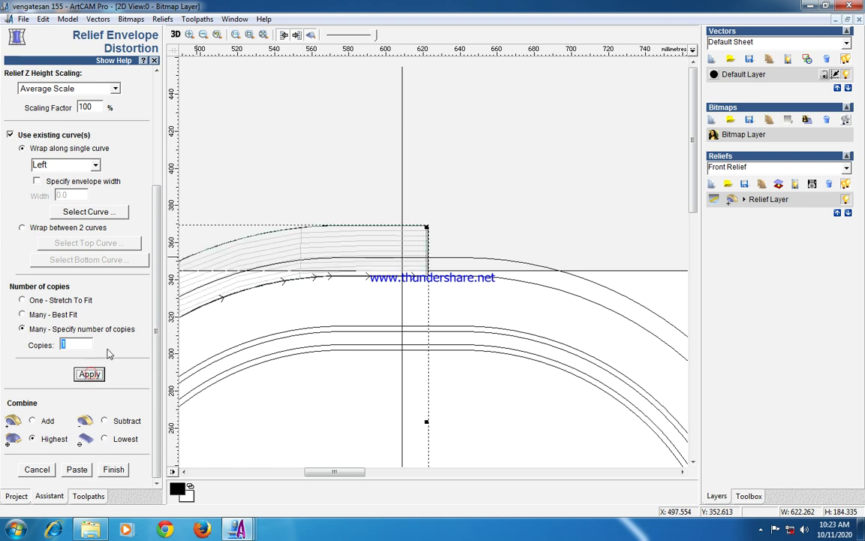
# Step: Split the third arched curve from the outside at about X 632 mm and use its left part as the single wrap curve
pyautogui.click(254, 339)
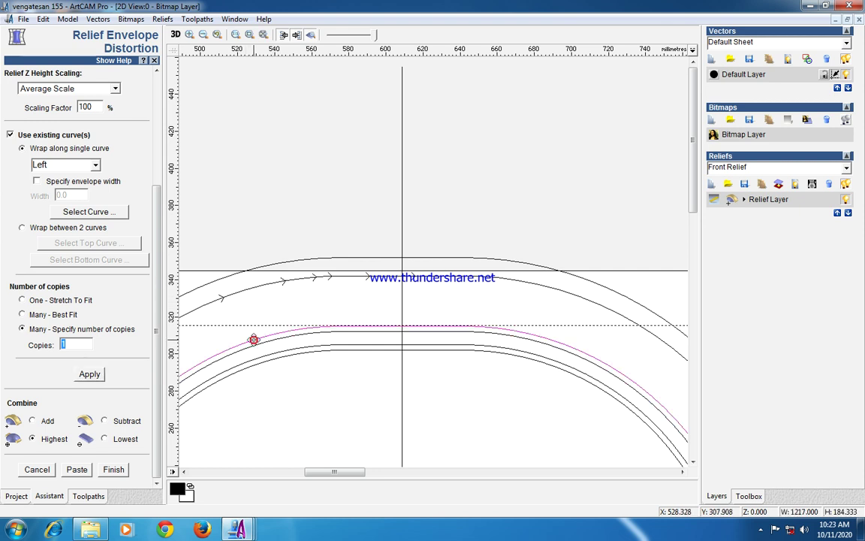
pyautogui.click(96, 212)
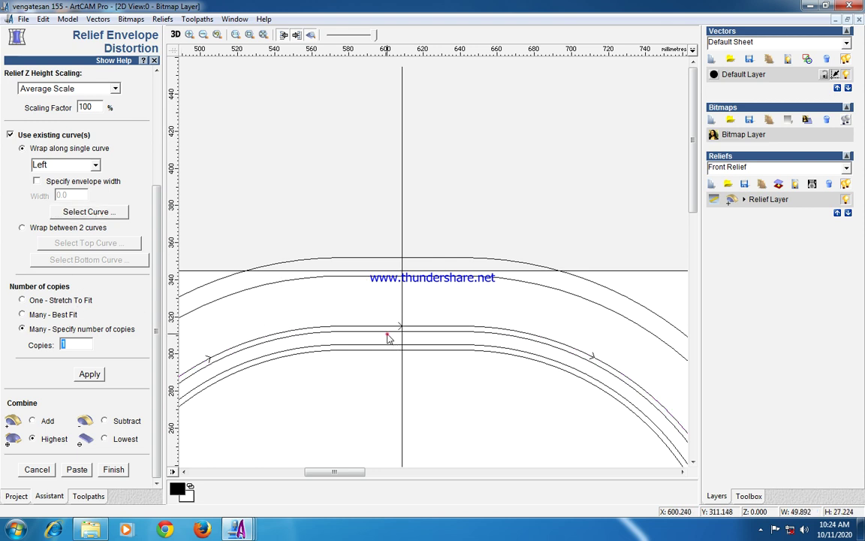
pyautogui.click(442, 326)
pyautogui.press('c')
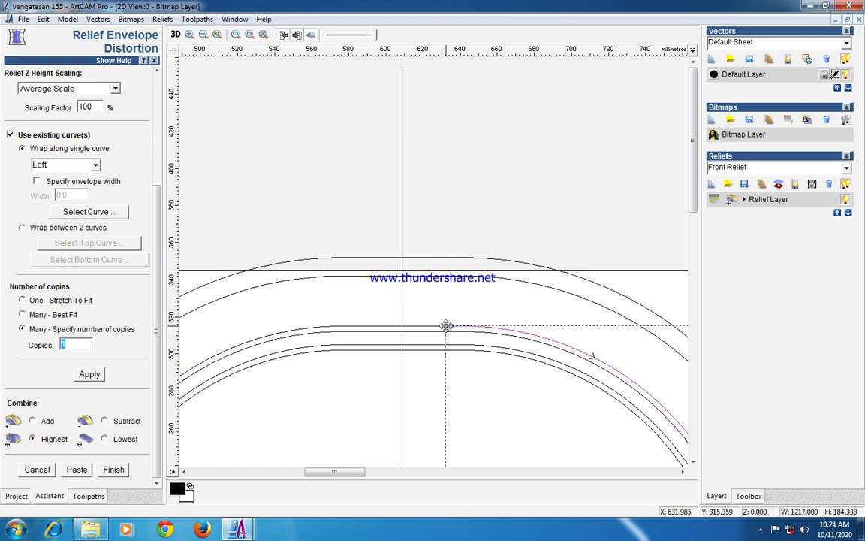
pyautogui.click(278, 332)
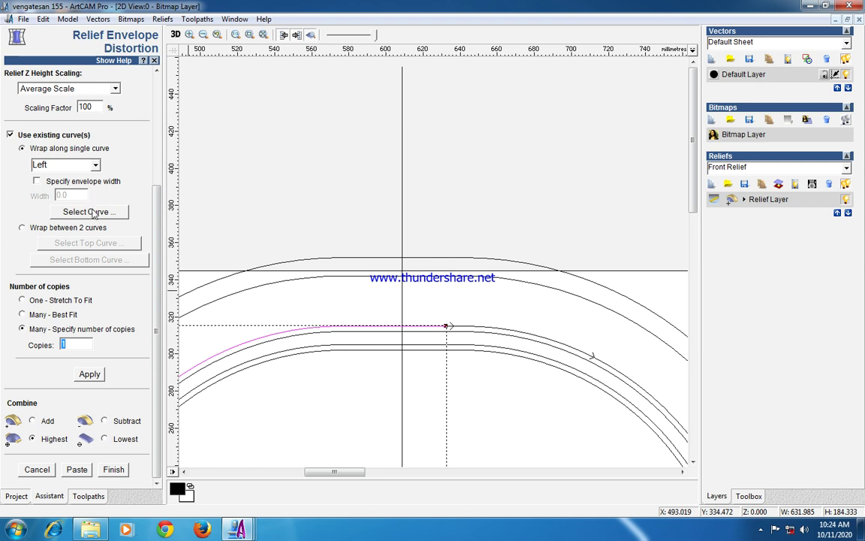
pyautogui.click(86, 213)
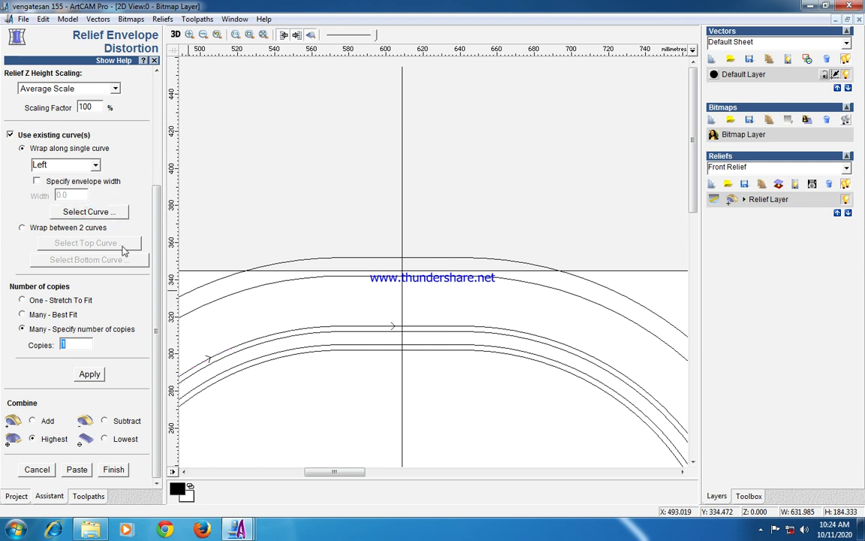
# Step: Try to wrap one copy of the bean relief along the left part of the third arched curve with Highest combining
pyautogui.click(90, 374)
pyautogui.click(35, 439)
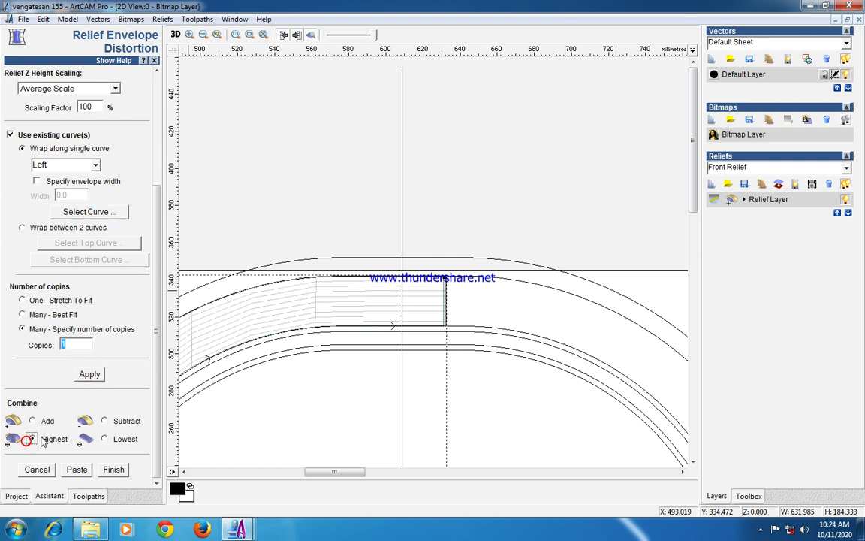
pyautogui.click(249, 376)
pyautogui.scroll(-2, 321, 315)
pyautogui.scroll(1, 397, 220)
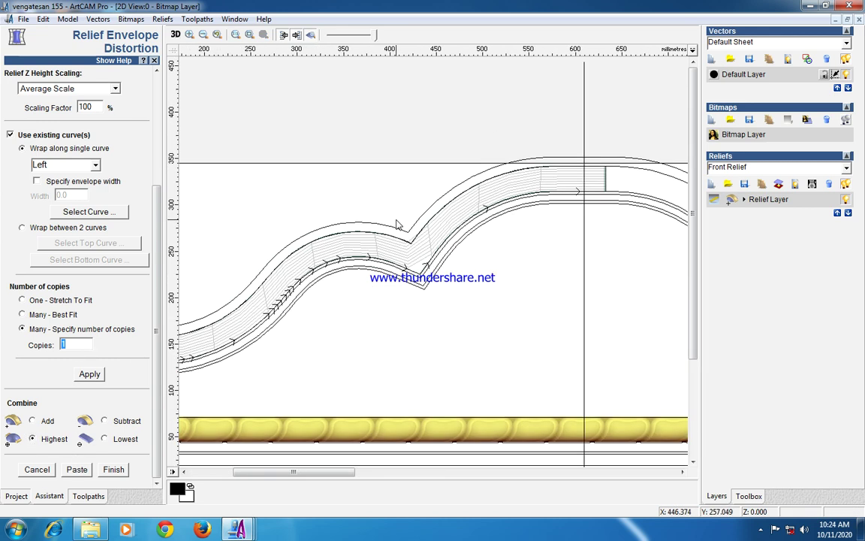
pyautogui.hotkey('ctrl', 'z')
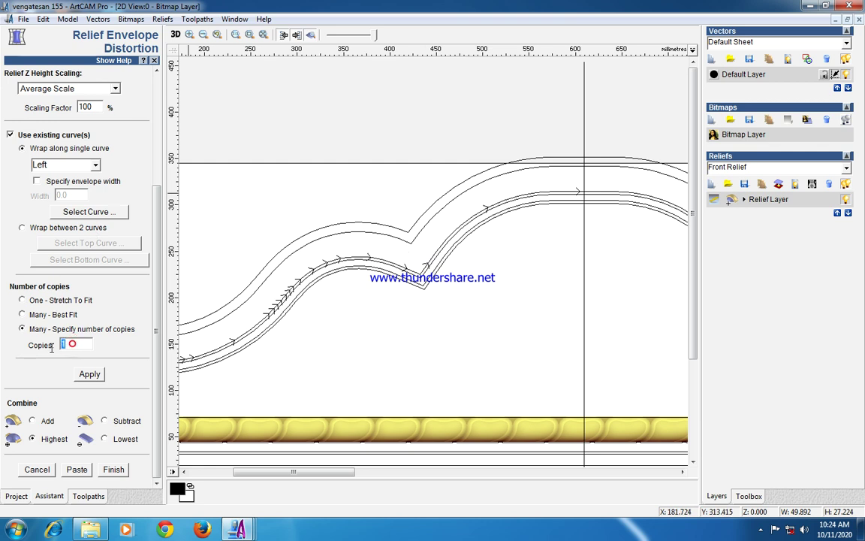
# Step: Try to wrap 12 copies of the bean relief along the left part of the split curve and check their spacing
pyautogui.click(91, 375)
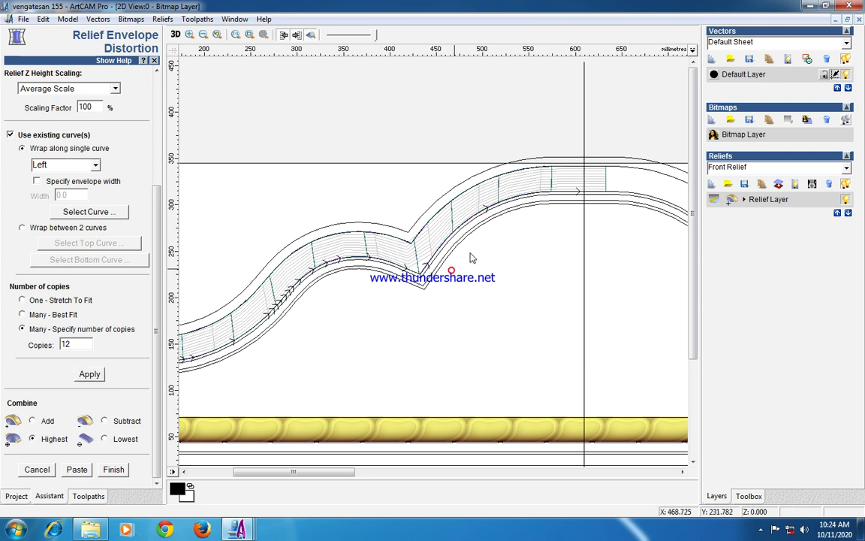
pyautogui.scroll(3, 488, 229)
pyautogui.scroll(-4, 496, 233)
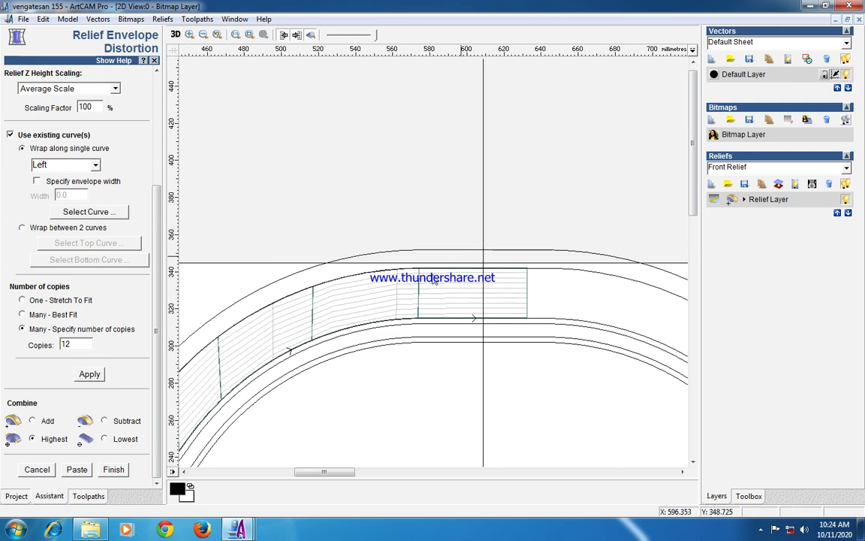
pyautogui.scroll(2, 320, 256)
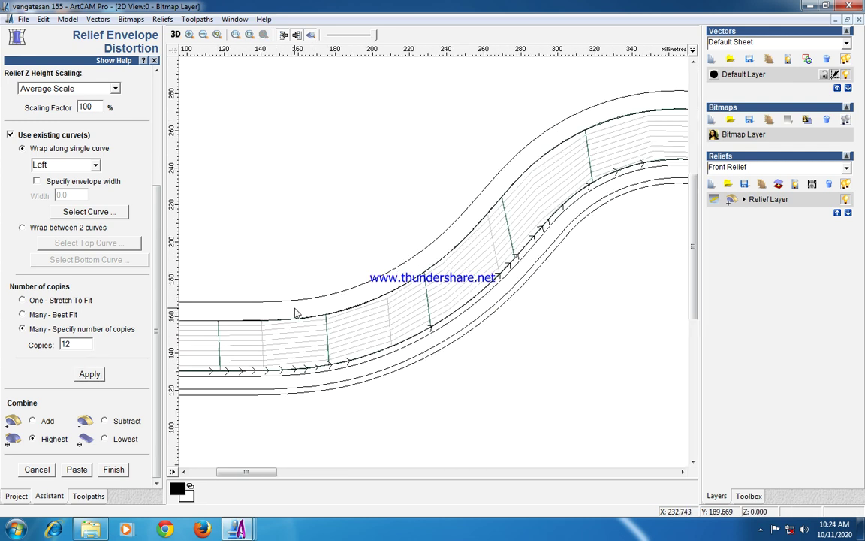
pyautogui.scroll(-2, 348, 263)
pyautogui.scroll(2, 423, 263)
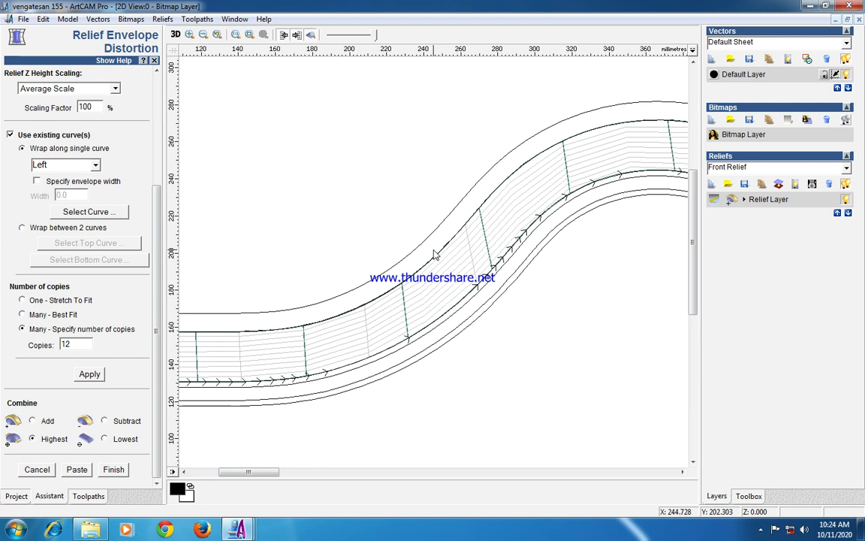
pyautogui.hotkey('ctrl', 'z')
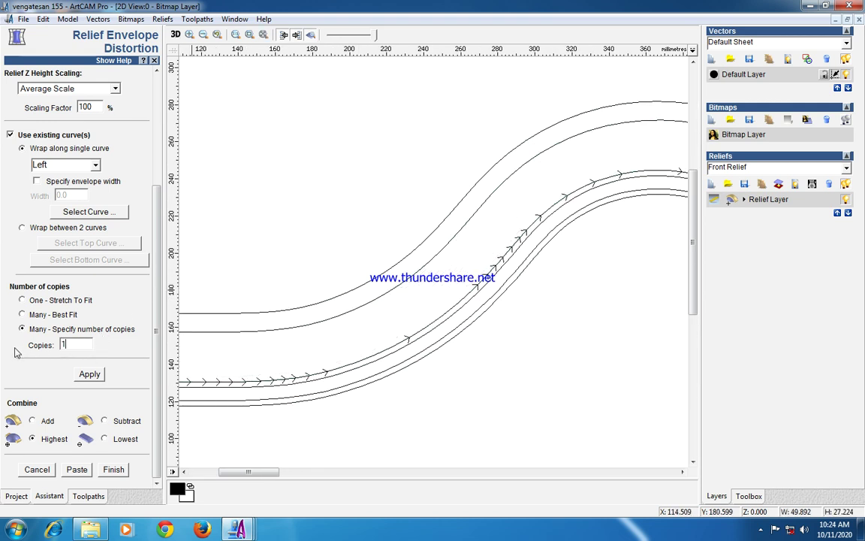
# Step: Wrap 13 copies of the bean relief along the left part of the split curve, paste them and finish the distortion
pyautogui.write('3')
pyautogui.click(89, 373)
pyautogui.scroll(-2, 444, 276)
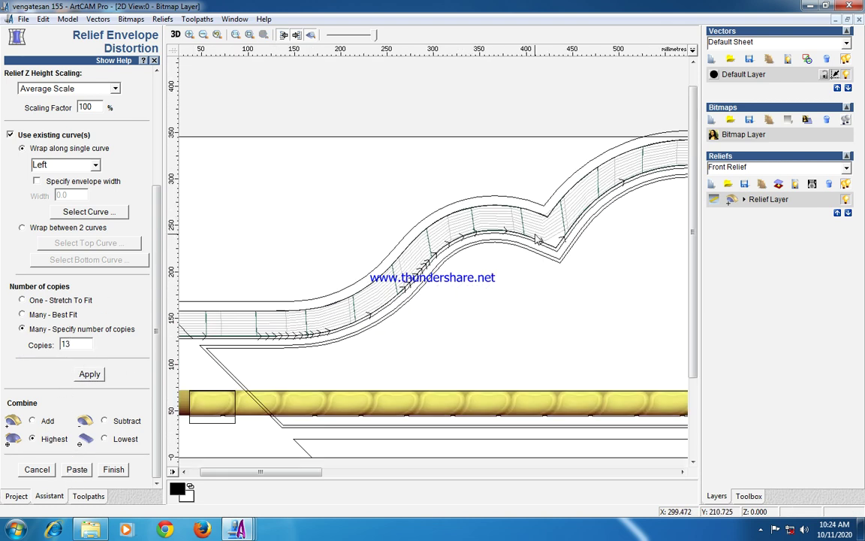
pyautogui.scroll(2, 471, 197)
pyautogui.scroll(2, 593, 290)
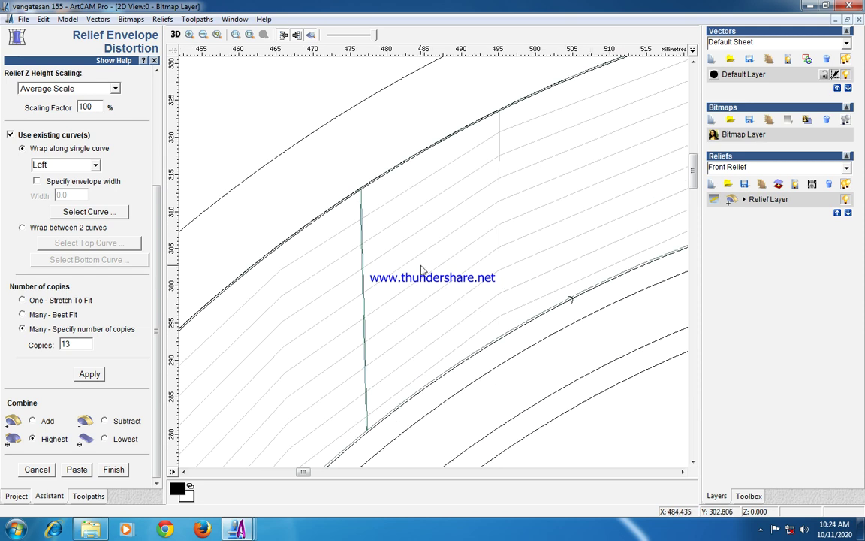
pyautogui.scroll(1, 422, 270)
pyautogui.scroll(-2, 422, 270)
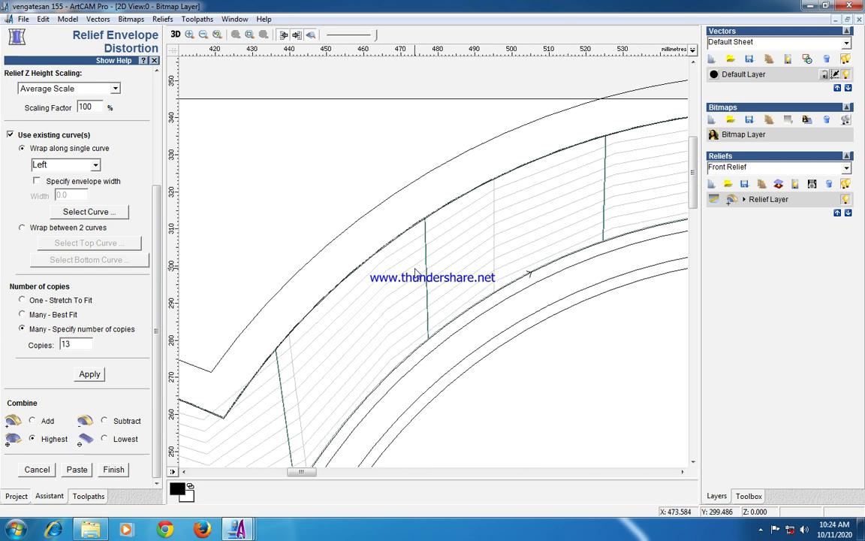
pyautogui.click(76, 469)
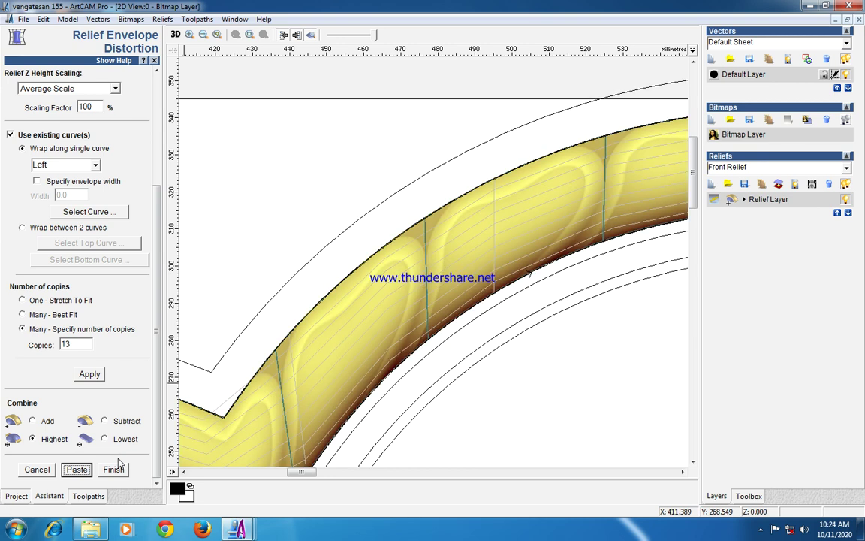
pyautogui.click(116, 467)
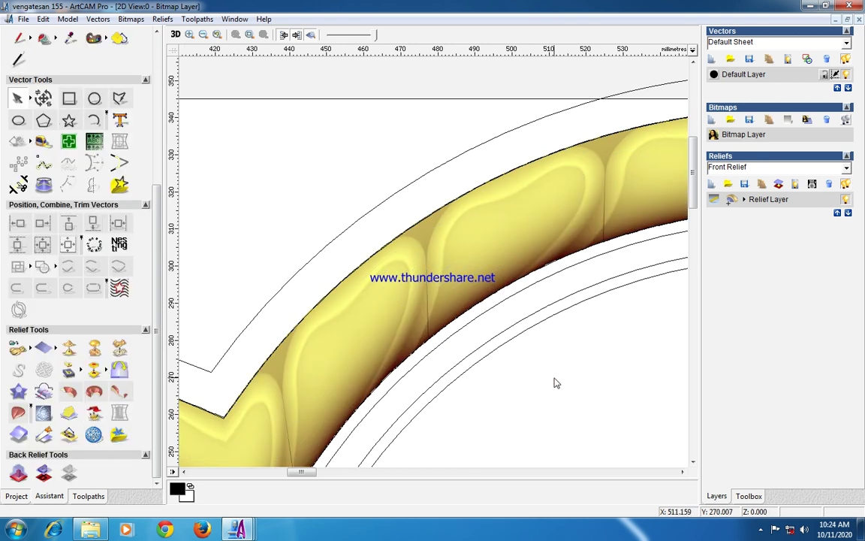
# Step: Examine the wrapped beans and the joints between them along the left half of the arched border
pyautogui.scroll(-3, 512, 259)
pyautogui.scroll(2, 341, 268)
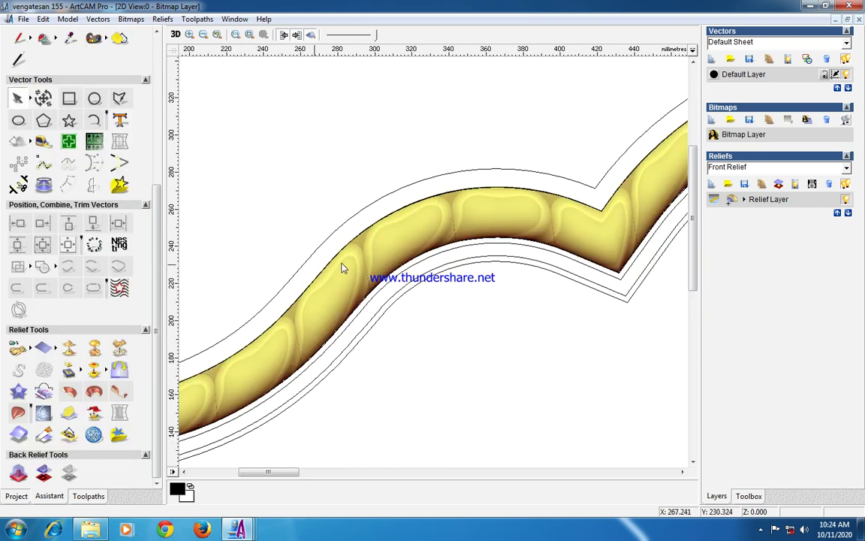
pyautogui.scroll(4, 445, 344)
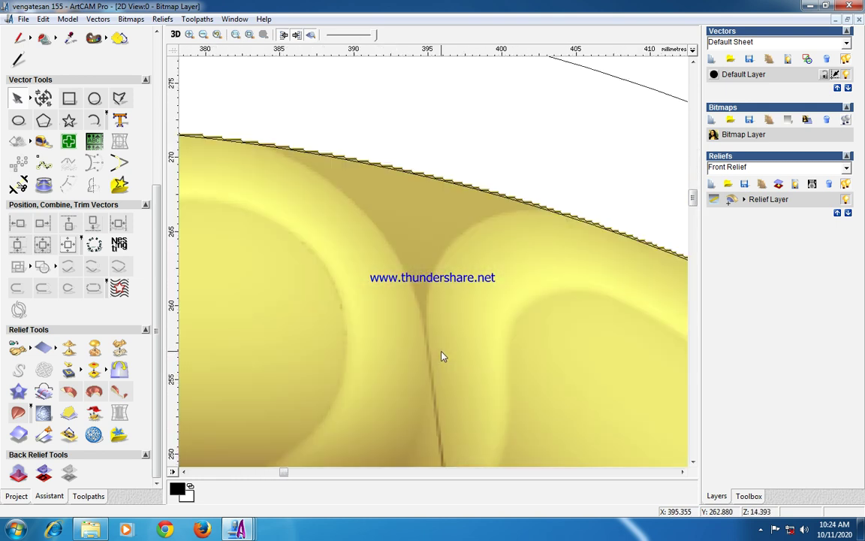
pyautogui.scroll(-4, 440, 353)
pyautogui.scroll(2, 278, 240)
pyautogui.scroll(-4, 316, 293)
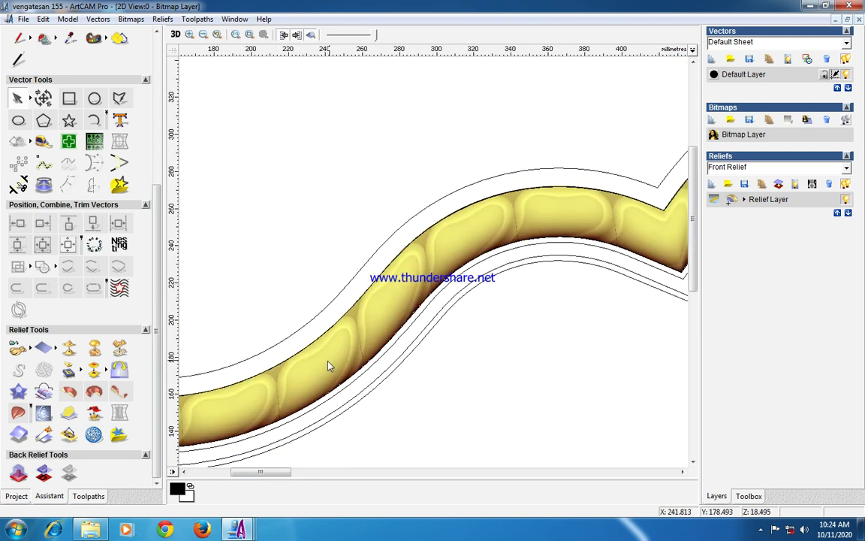
pyautogui.scroll(1, 338, 302)
pyautogui.scroll(1, 361, 286)
pyautogui.scroll(-3, 466, 196)
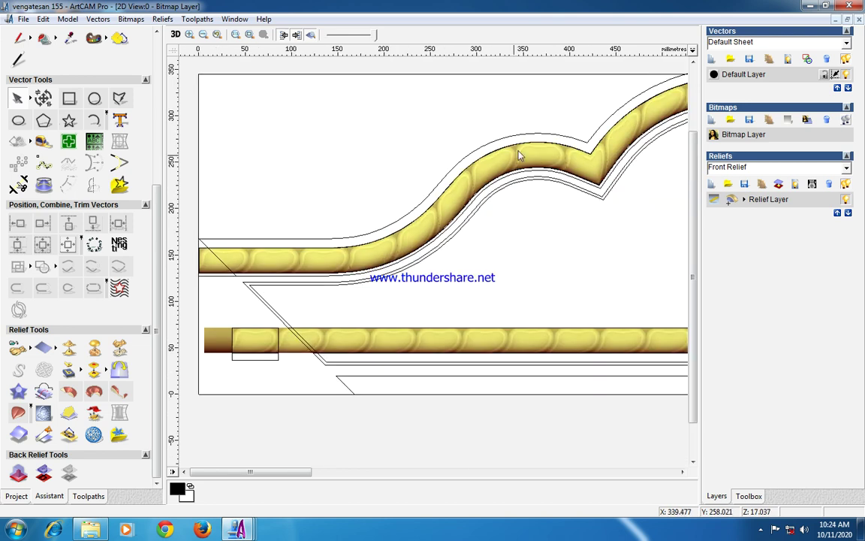
pyautogui.scroll(2, 500, 191)
pyautogui.scroll(-2, 501, 193)
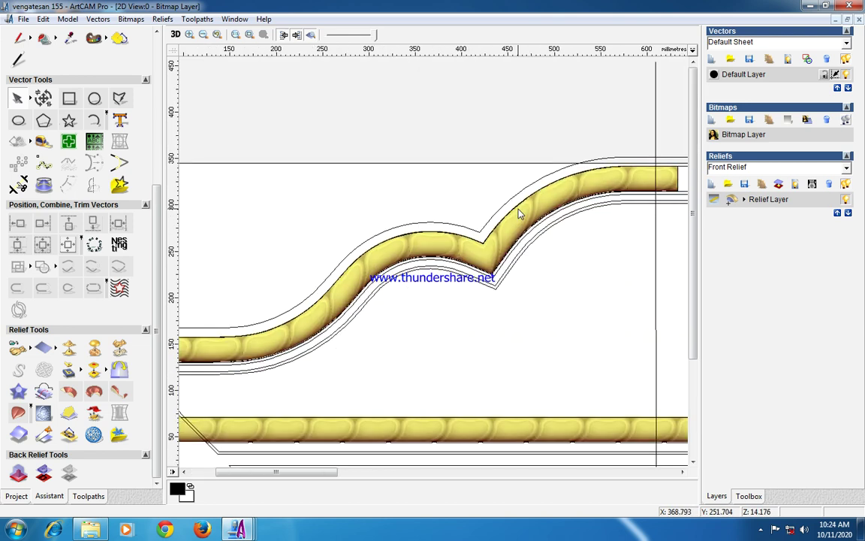
pyautogui.scroll(3, 556, 202)
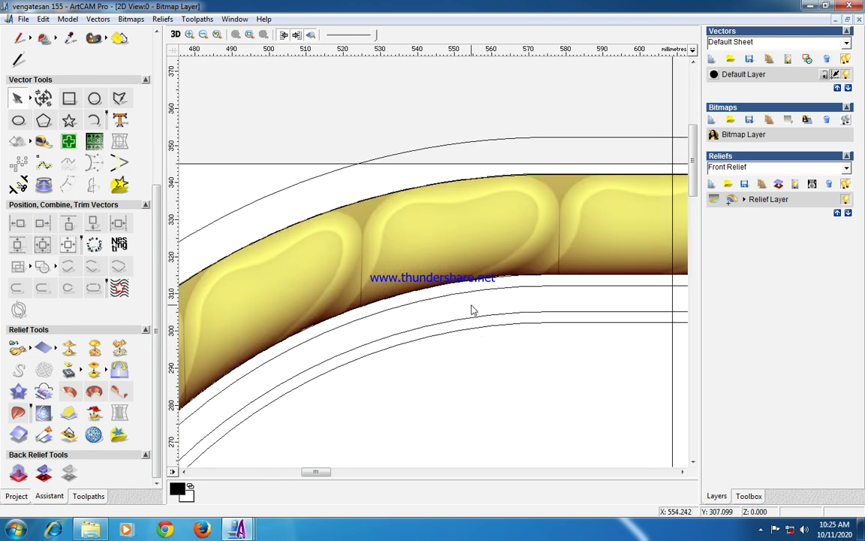
pyautogui.scroll(-6, 471, 311)
pyautogui.scroll(1, 218, 308)
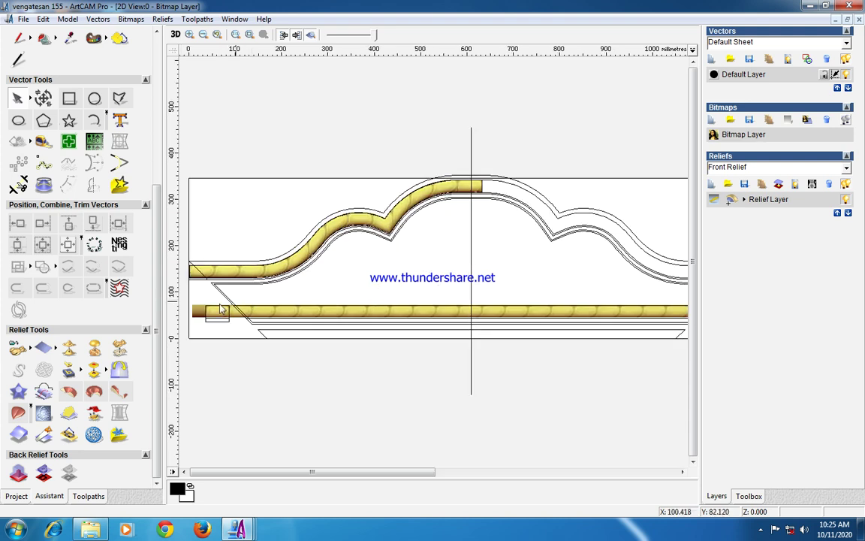
# Step: Mirror merge the relief left over right to complete the right half of the arched bean border
pyautogui.click(119, 347)
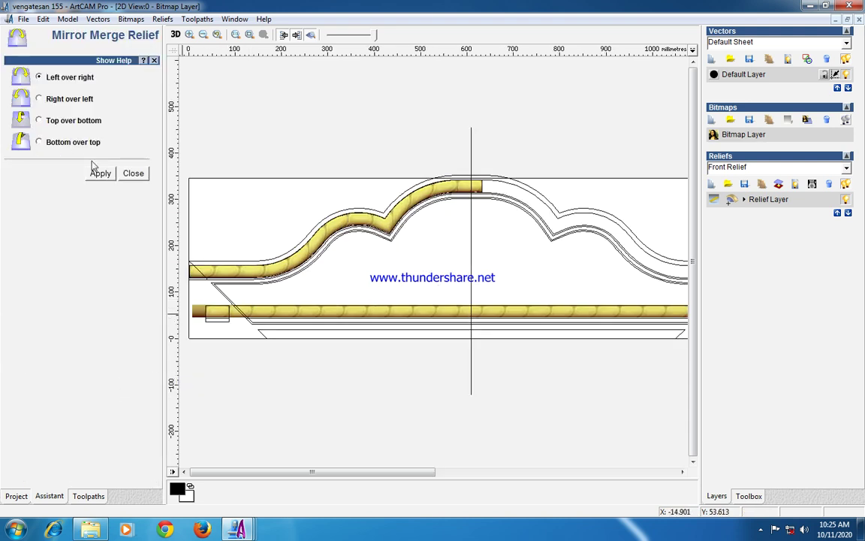
pyautogui.click(101, 173)
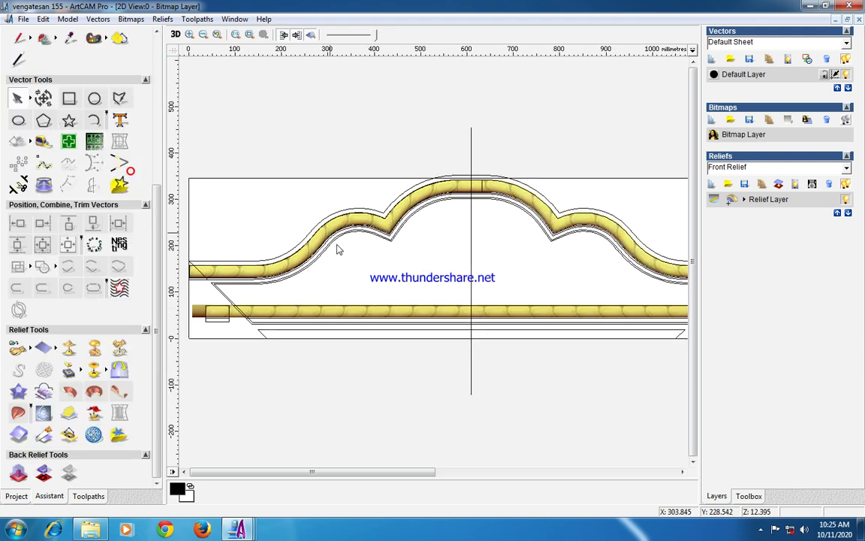
pyautogui.scroll(4, 393, 249)
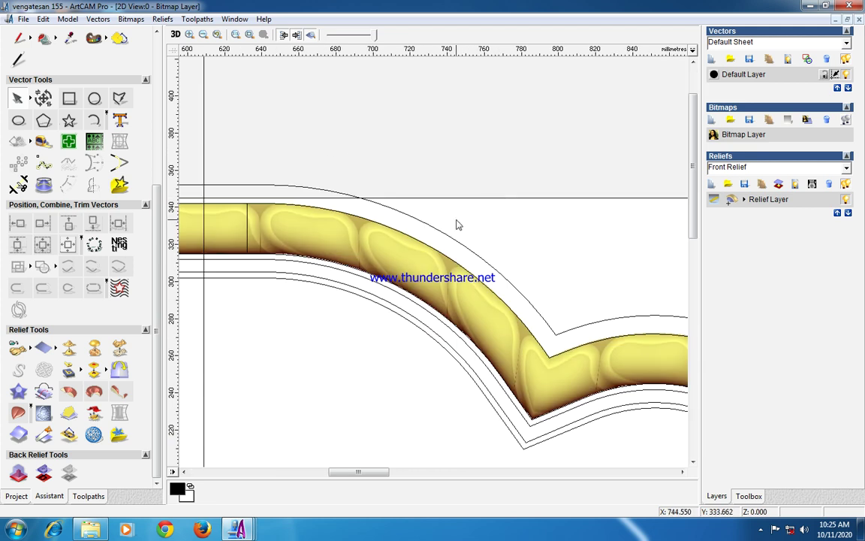
pyautogui.scroll(-2, 458, 224)
pyautogui.scroll(-3, 457, 224)
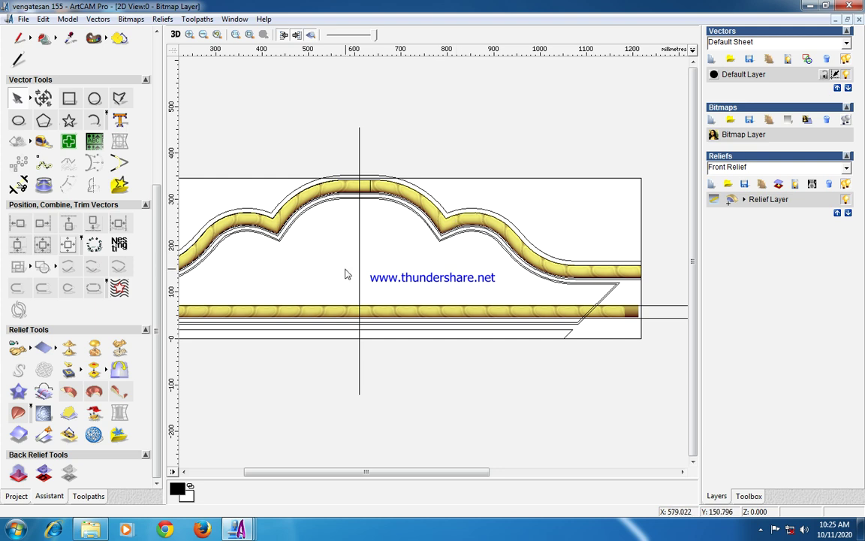
pyautogui.scroll(-2, 337, 253)
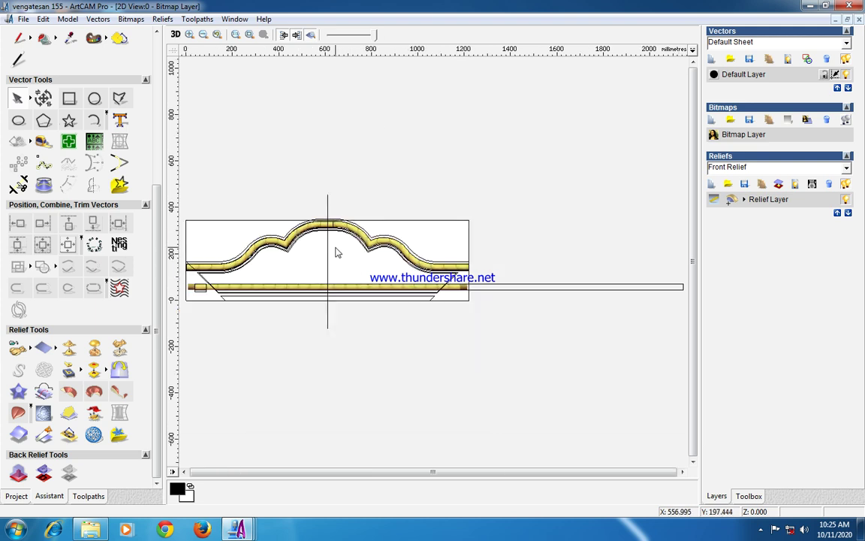
# Step: Create a rectangle about 1449 mm wide and 373 mm high around the arched bean border, excluding the straight strip below
pyautogui.click(69, 99)
pyautogui.moveTo(508, 193); pyautogui.dragTo(172, 284)
pyautogui.click(99, 333)
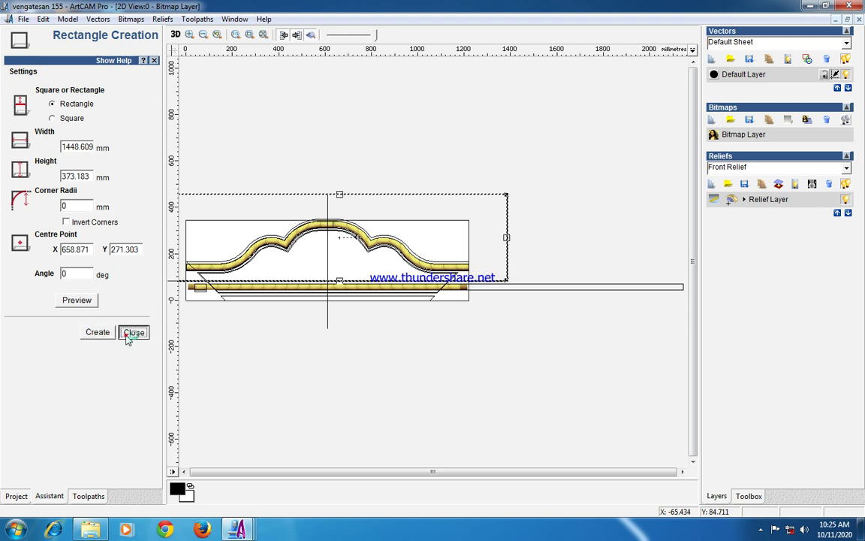
pyautogui.click(134, 332)
pyautogui.scroll(5, 300, 268)
pyautogui.scroll(-5, 300, 268)
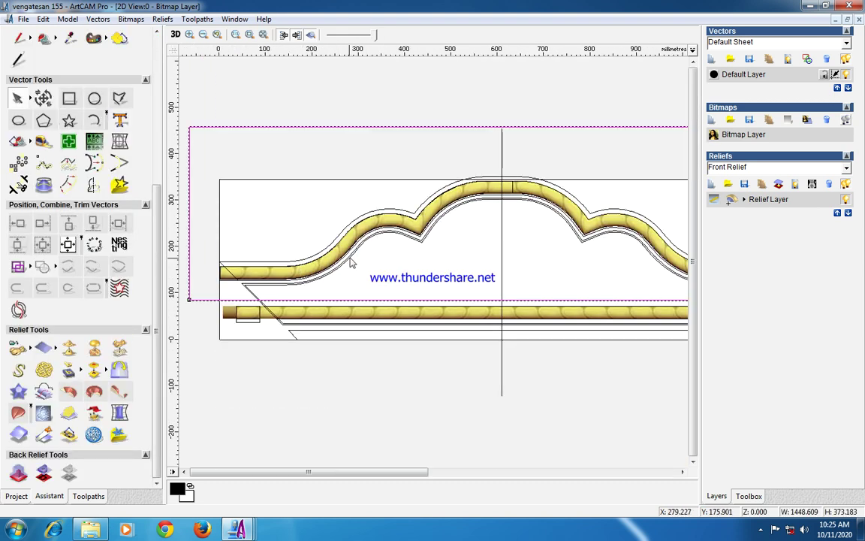
# Step: Scale the relief height inside the selected rectangle to 20 mm
pyautogui.click(119, 348)
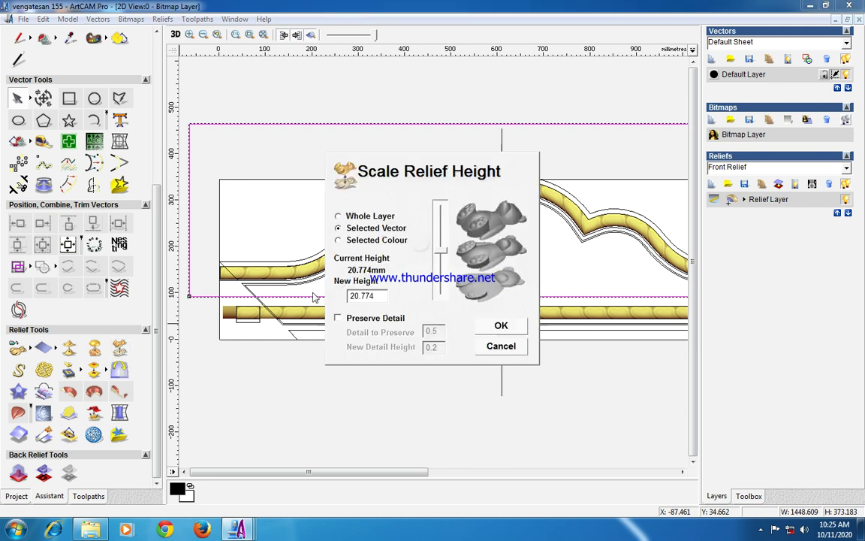
pyautogui.moveTo(374, 295); pyautogui.dragTo(329, 298)
pyautogui.write('20')
pyautogui.click(498, 327)
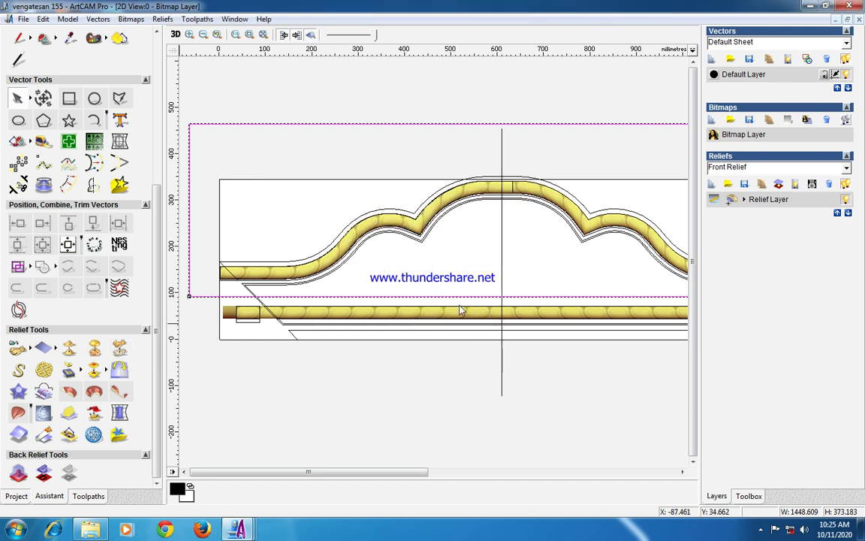
# Step: Zero the relief outside the rectangle with the Shape Editor to remove the straight bean strip
pyautogui.click(383, 367)
pyautogui.doubleClick(390, 297)
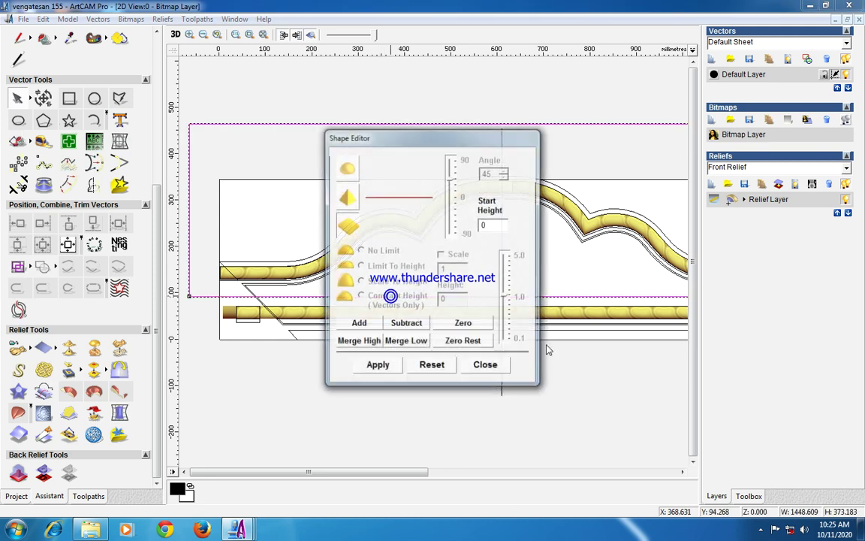
pyautogui.click(477, 367)
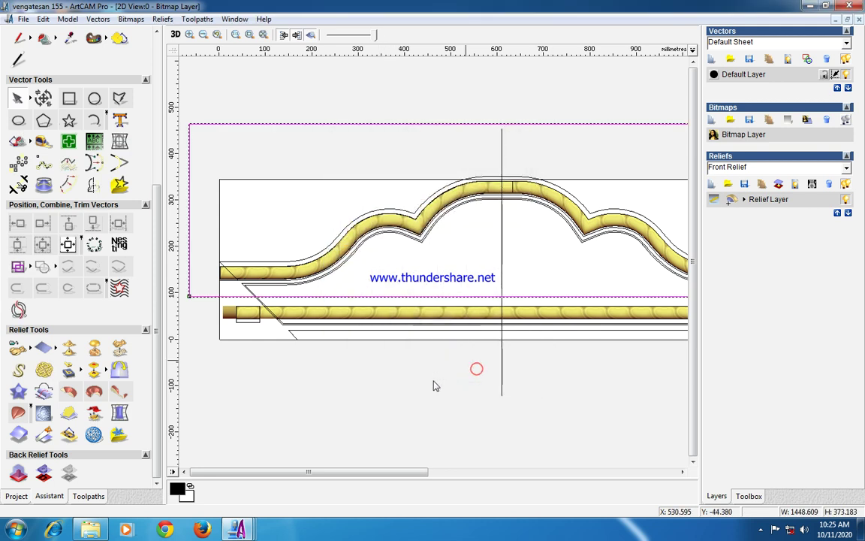
pyautogui.click(388, 344)
# Step: Examine the mirrored bean border around the vertical centre line and along the whole arch
pyautogui.scroll(1, 288, 268)
pyautogui.scroll(-1, 518, 211)
pyautogui.scroll(5, 518, 213)
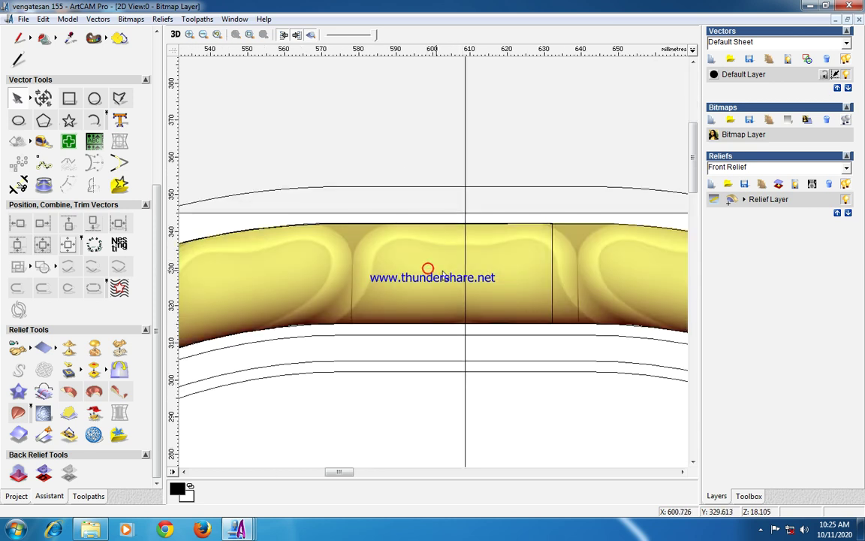
pyautogui.scroll(2, 451, 269)
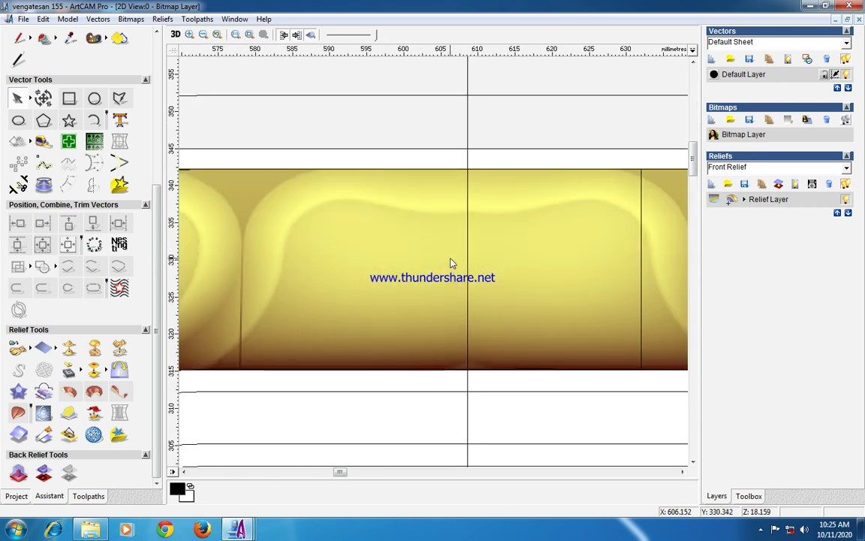
pyautogui.scroll(-3, 452, 263)
pyautogui.scroll(-2, 451, 263)
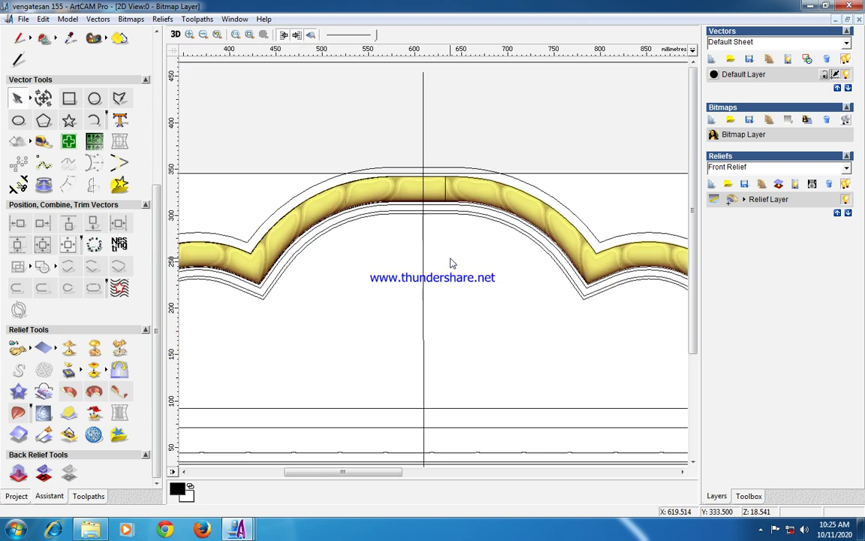
pyautogui.scroll(-2, 401, 250)
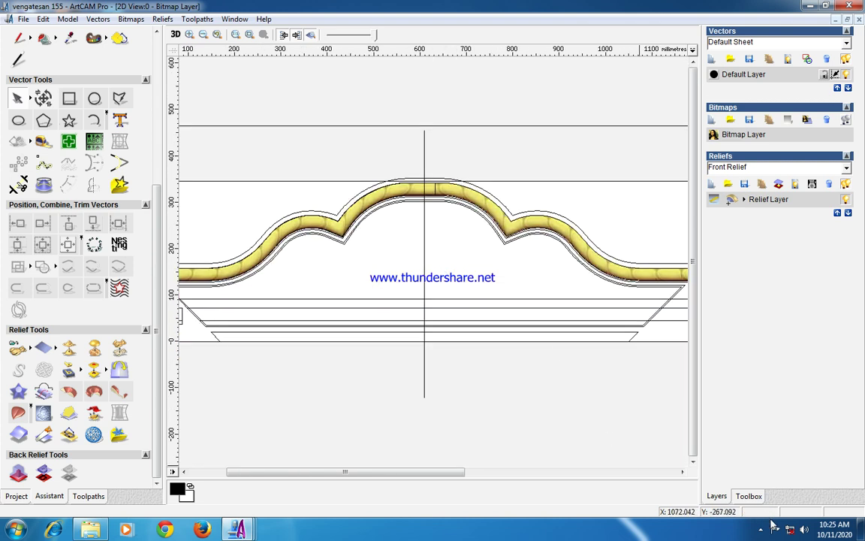